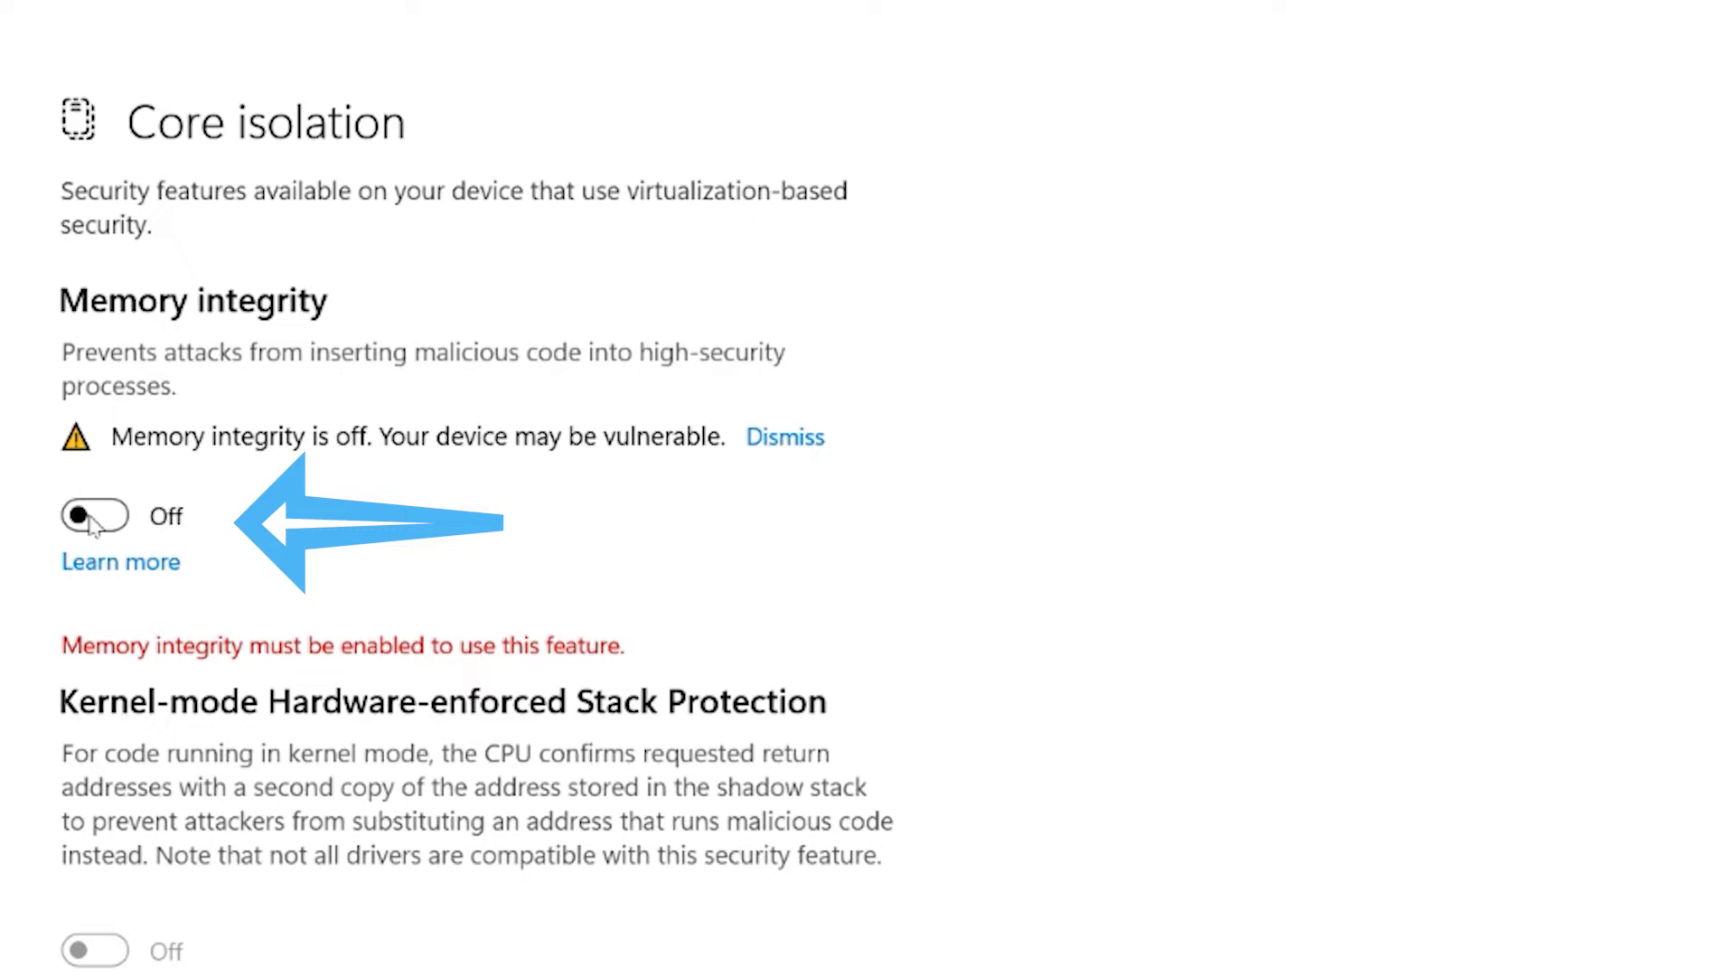
# Try turning on Memory integrity, rescan, and open the incompatible drivers list showing two ov550ivx.sys entries.
pyautogui.click(90, 518)
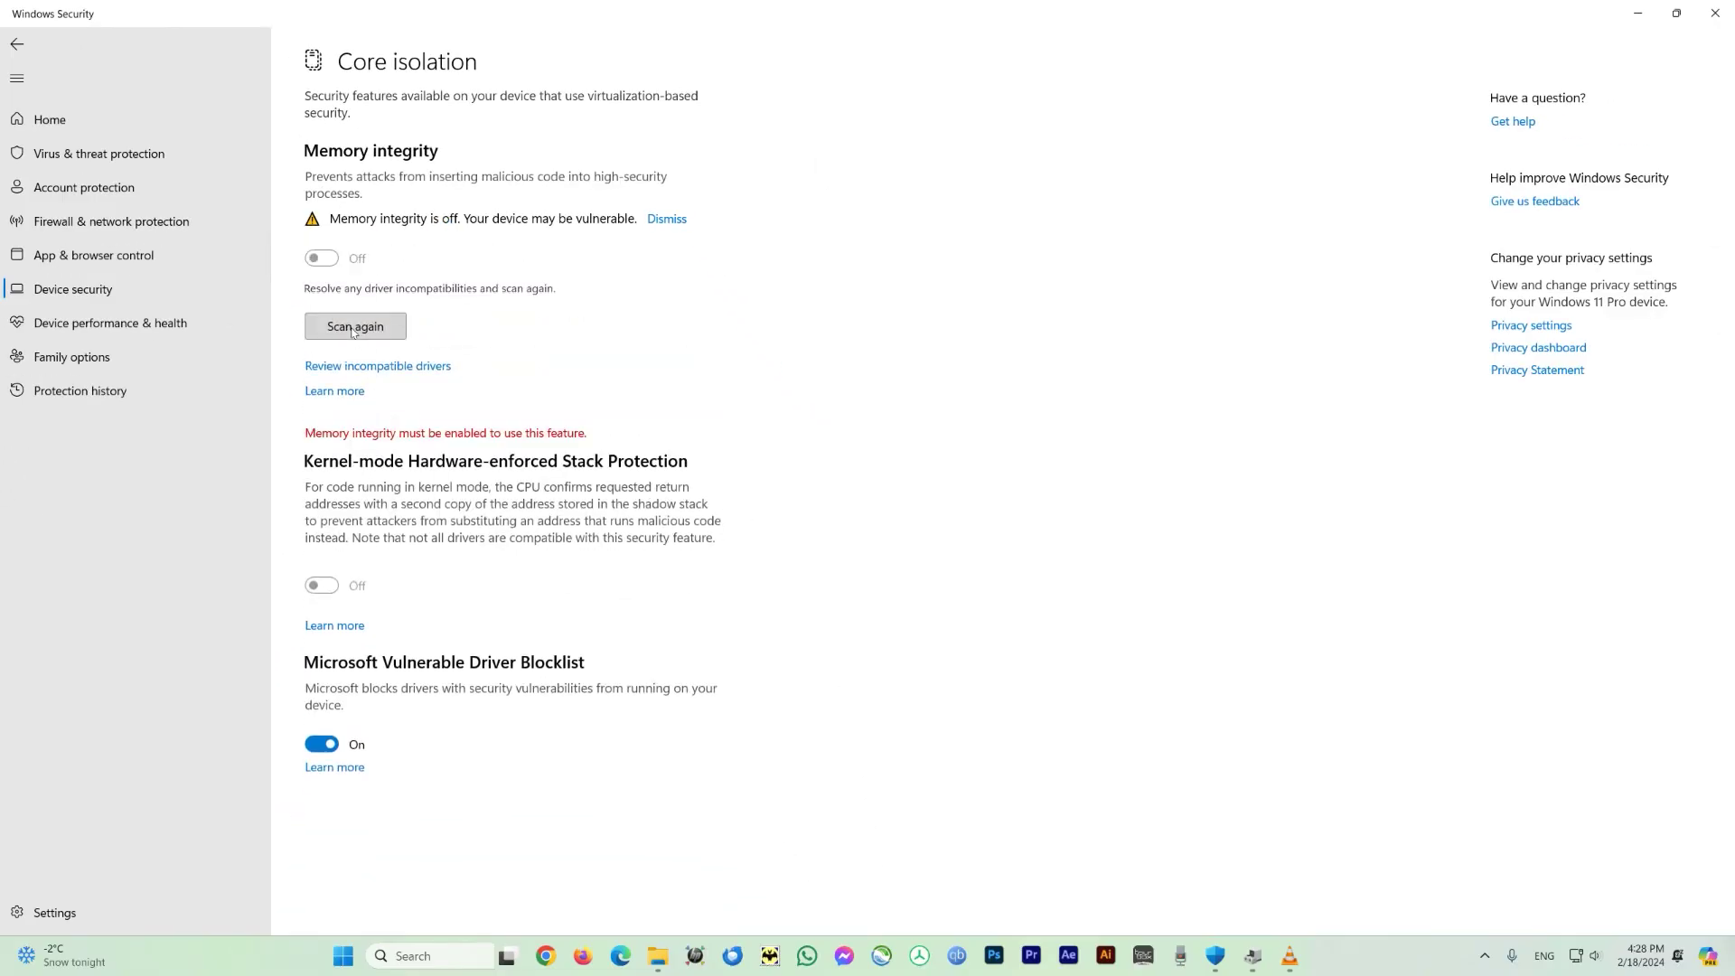
pyautogui.click(354, 329)
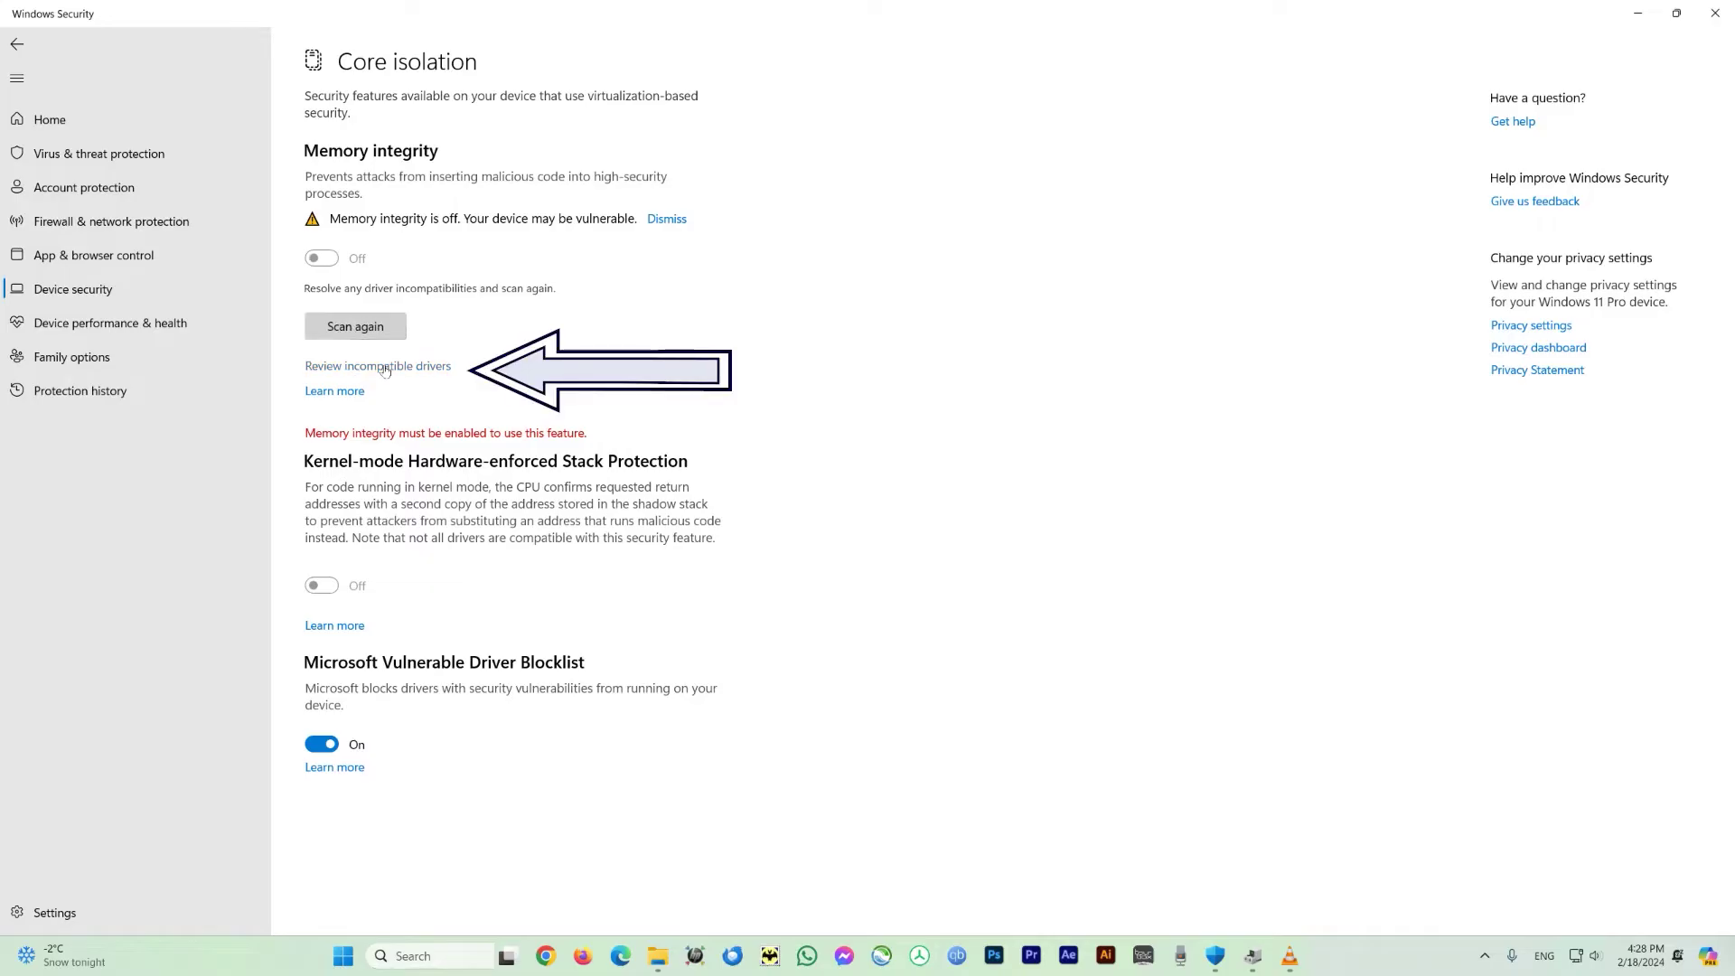
pyautogui.click(384, 366)
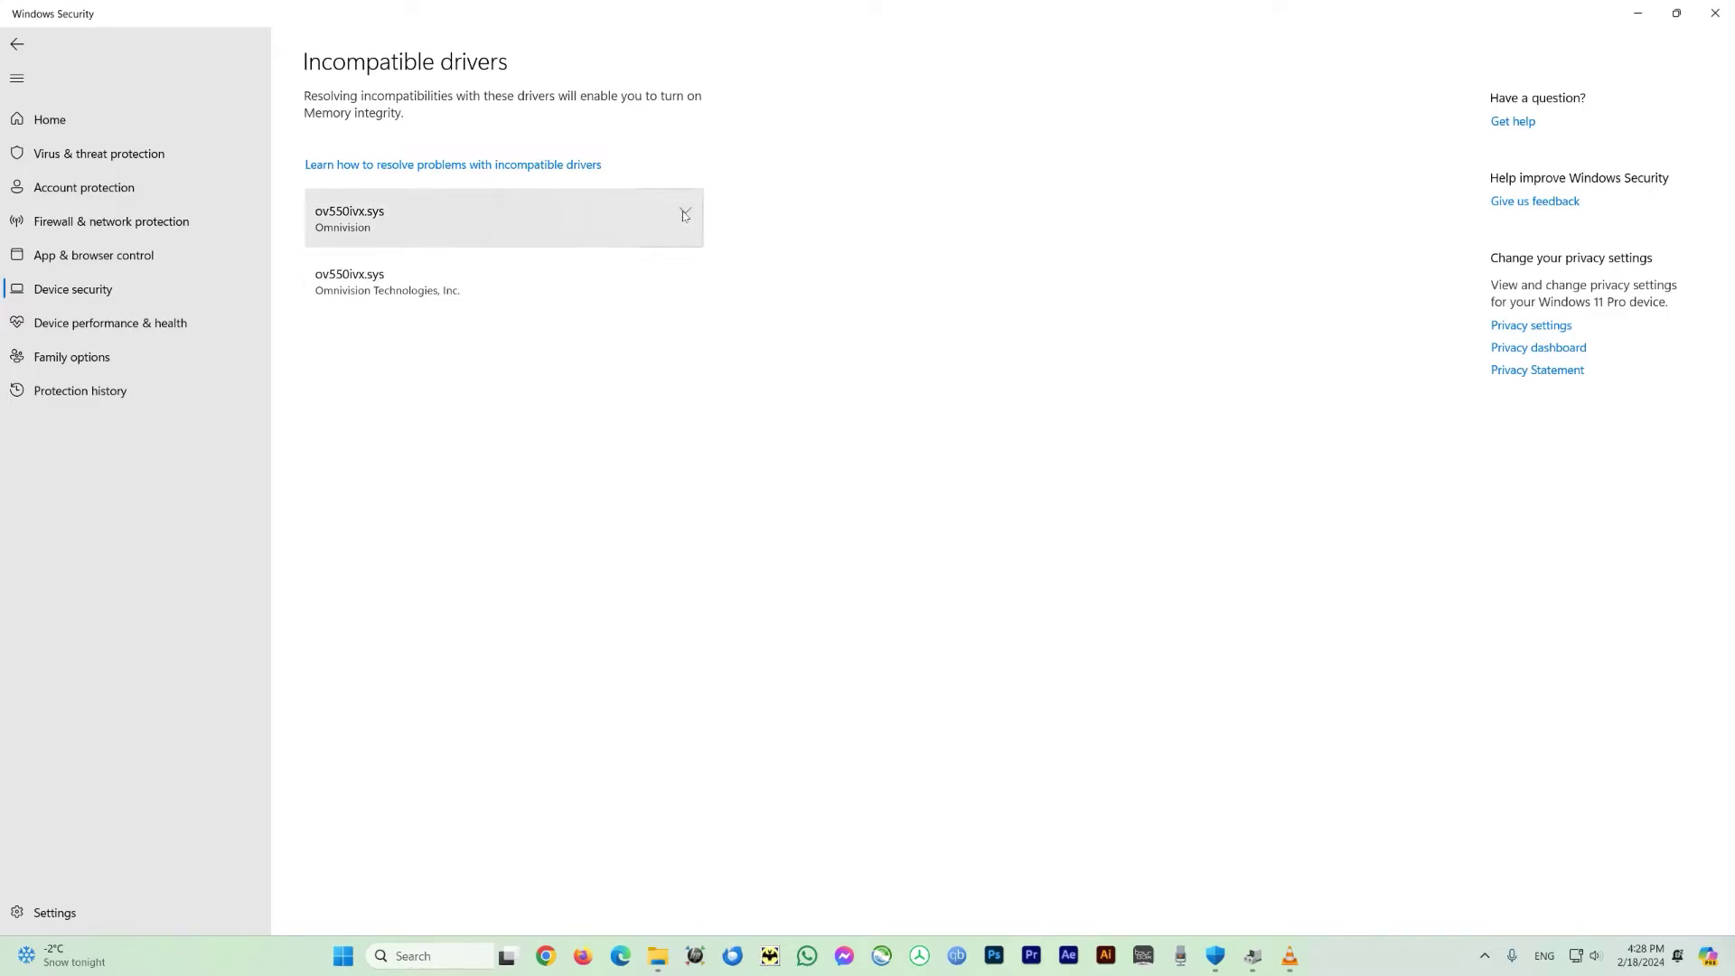
# Expand both ov550ivx.sys entries to show the OVT Scanner device and published name oem65.inf.
pyautogui.click(684, 214)
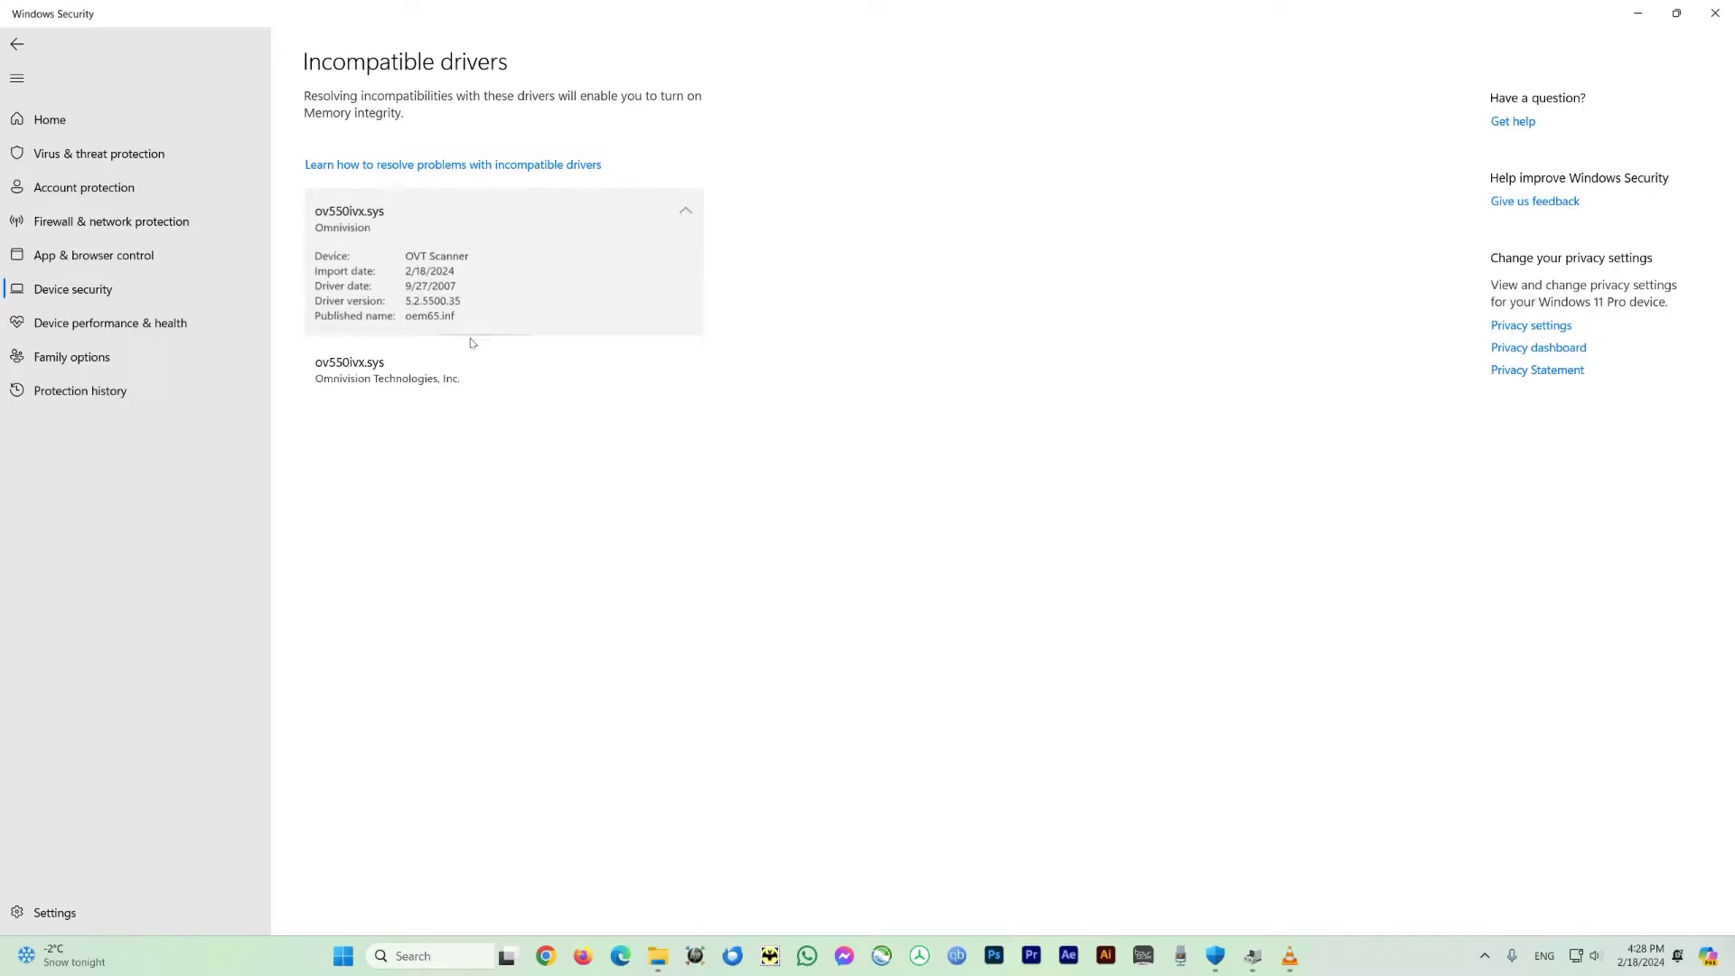
pyautogui.click(684, 364)
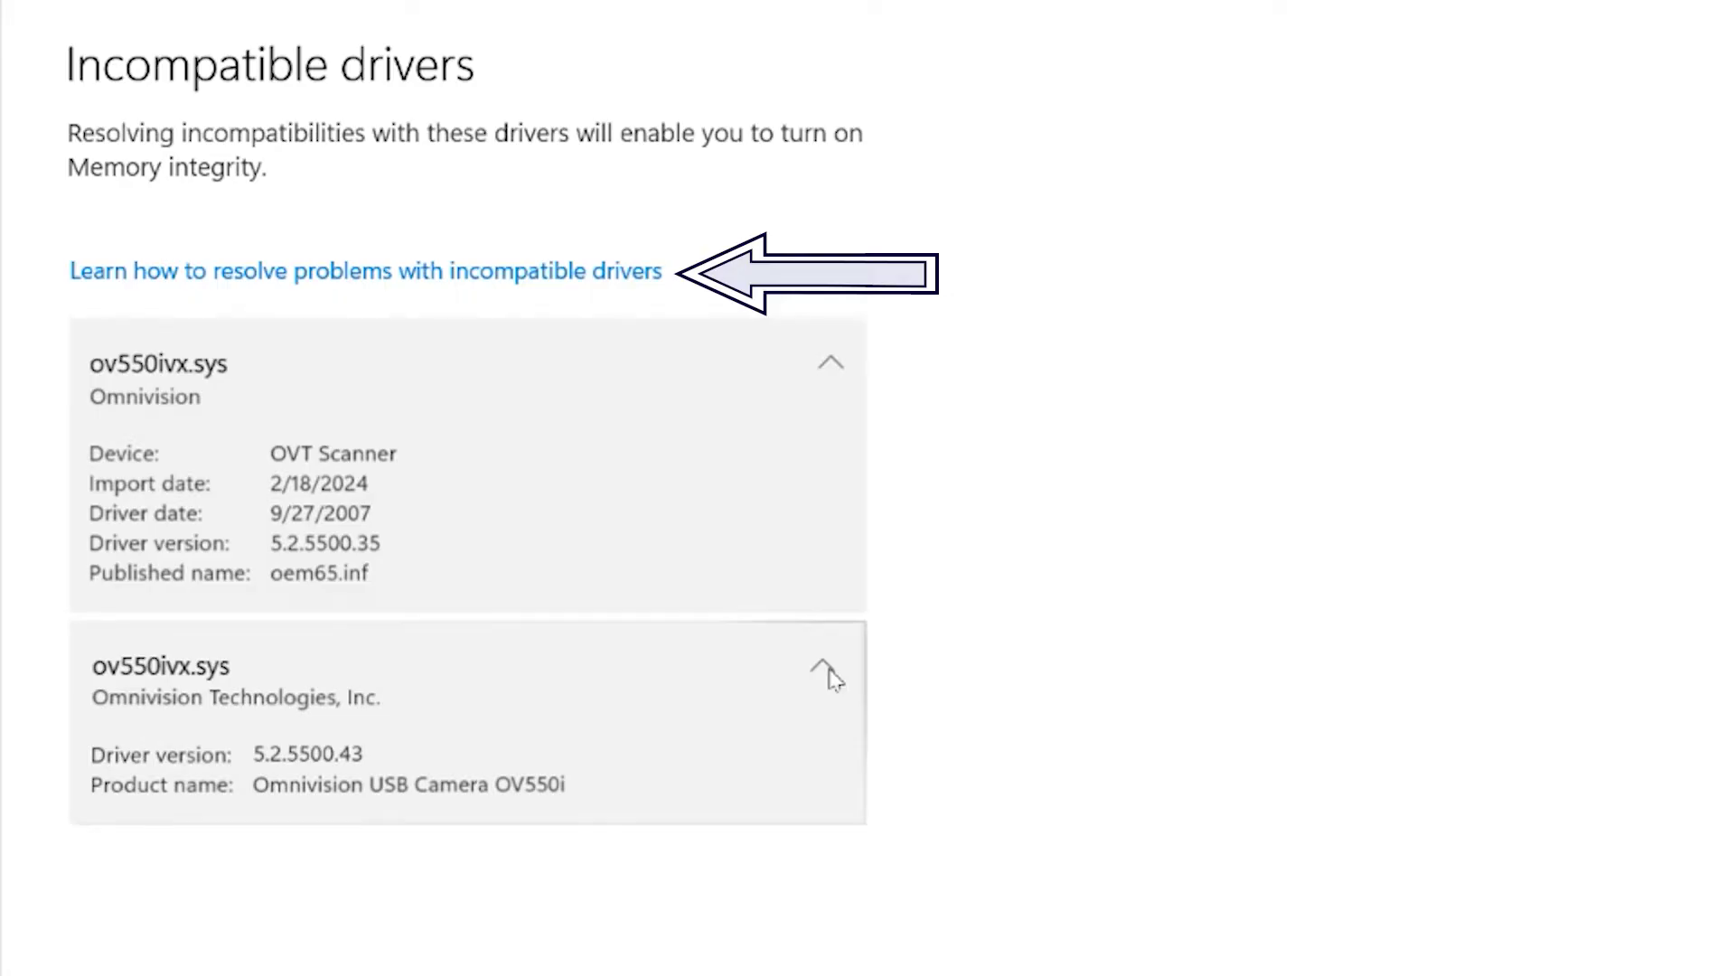
pyautogui.click(443, 274)
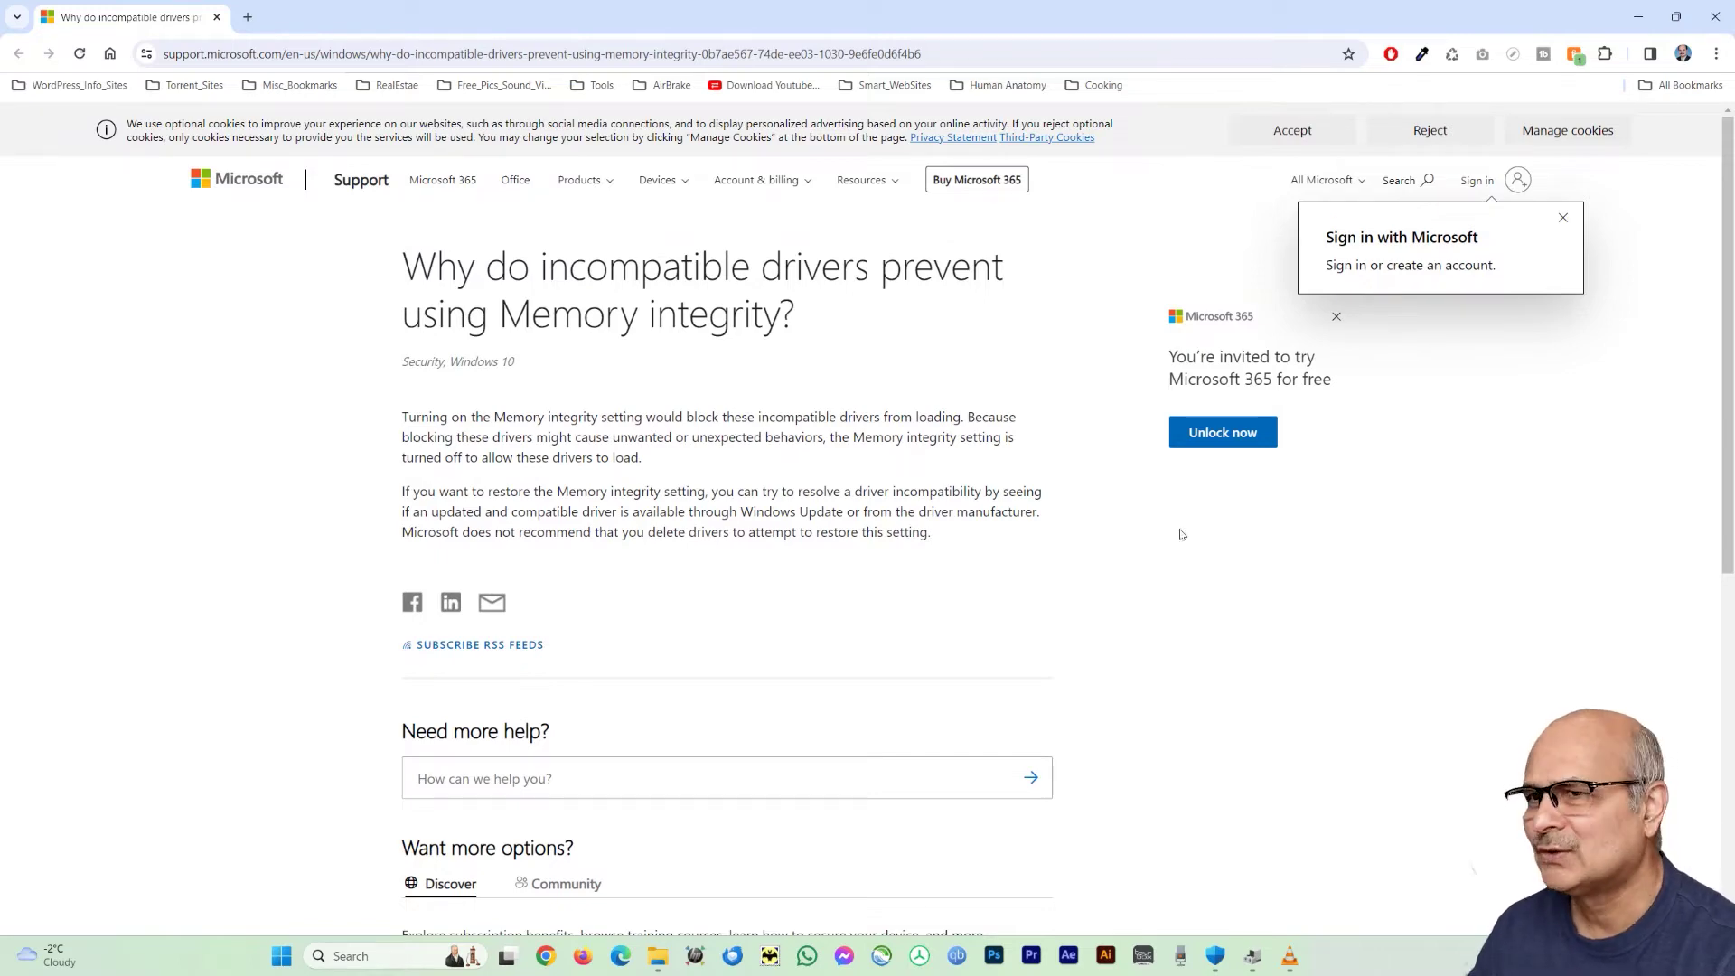
pyautogui.click(1715, 16)
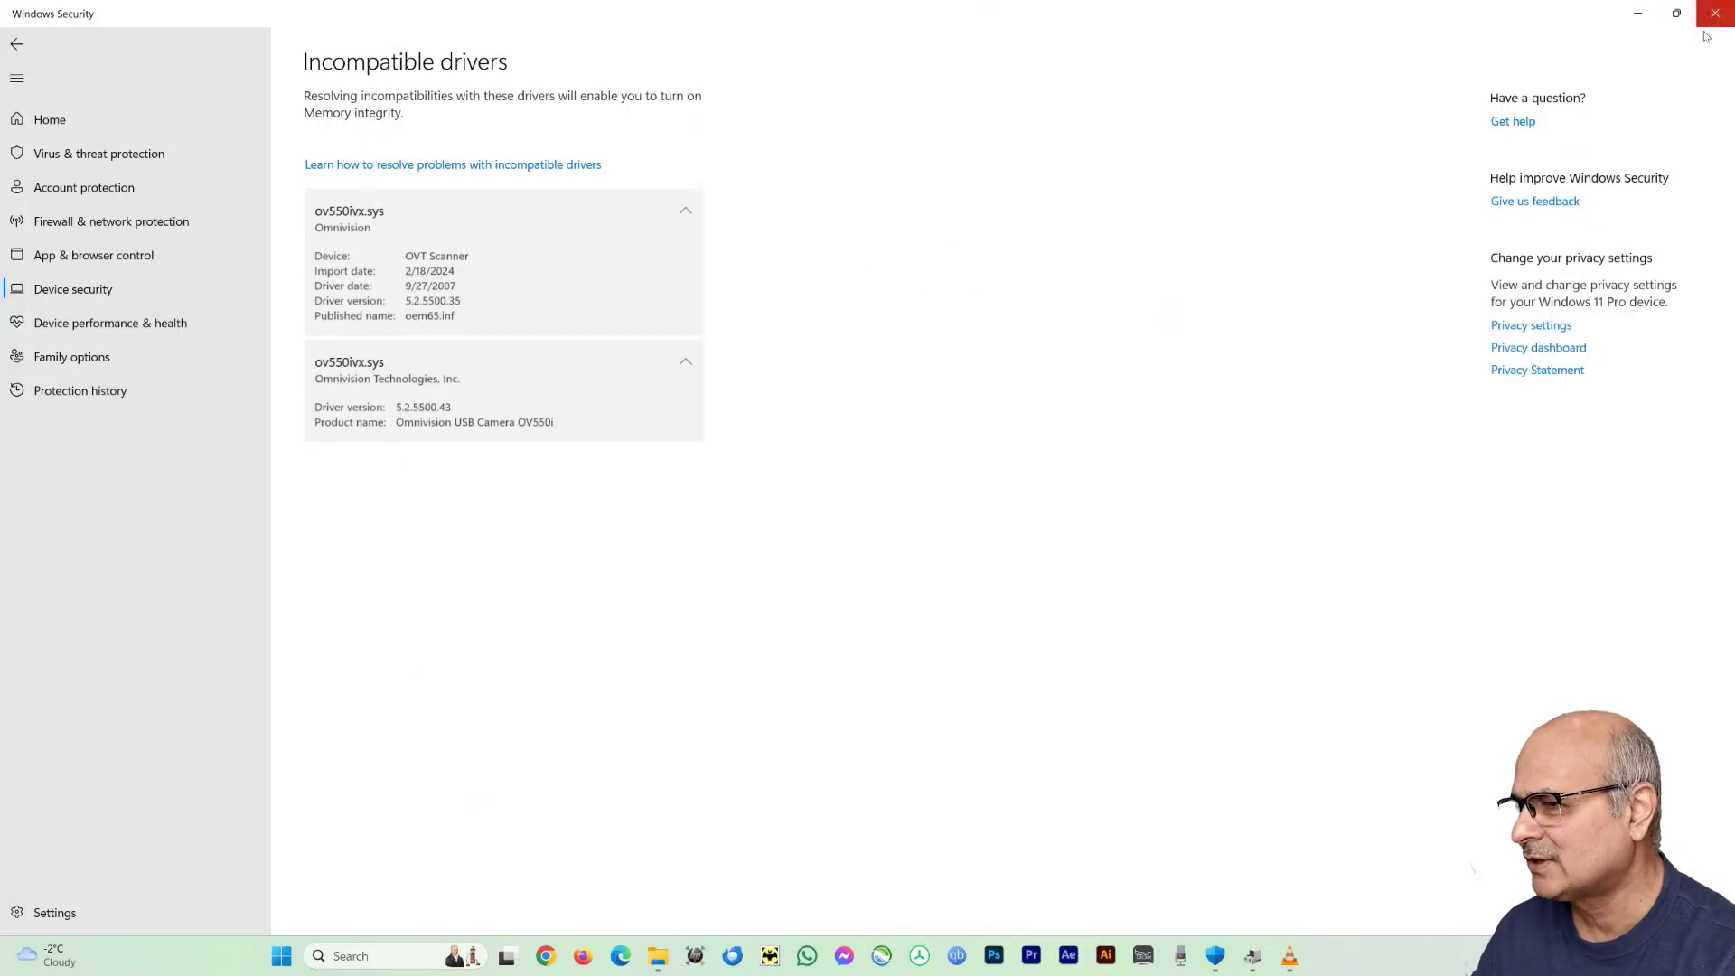
# Open Terminal (Admin) from the Start context menu and enter pnputil /enum-drivers.
pyautogui.rightClick(282, 957)
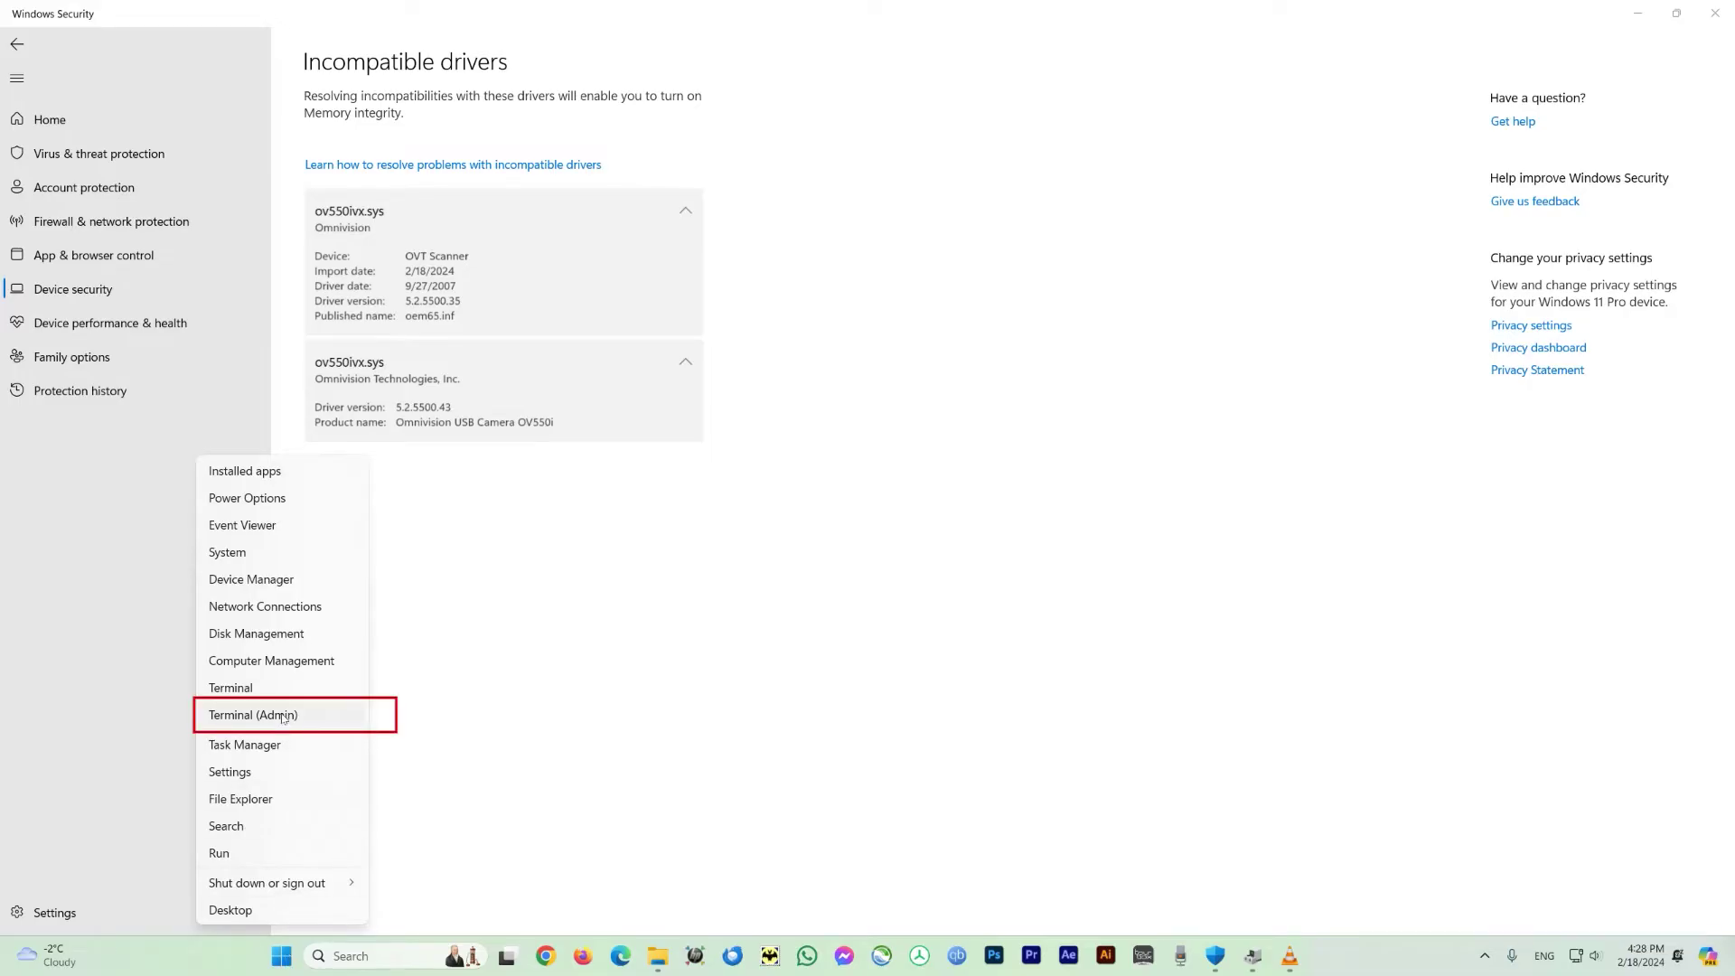
pyautogui.click(282, 718)
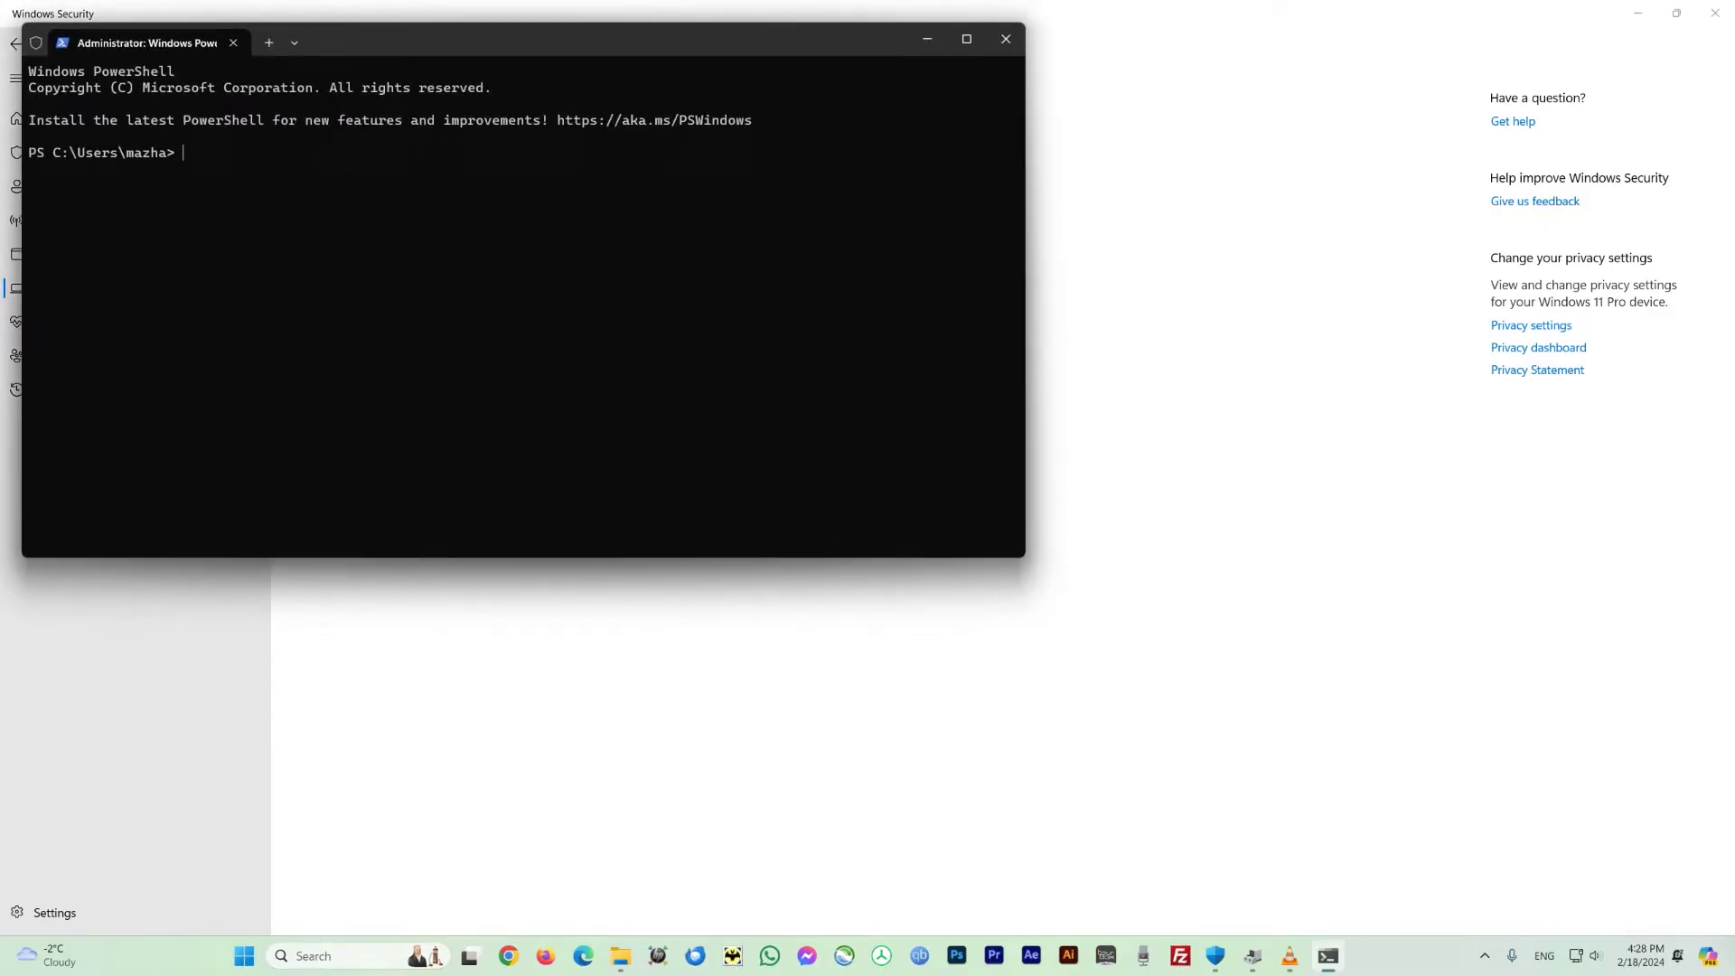
pyautogui.write('pnputil')
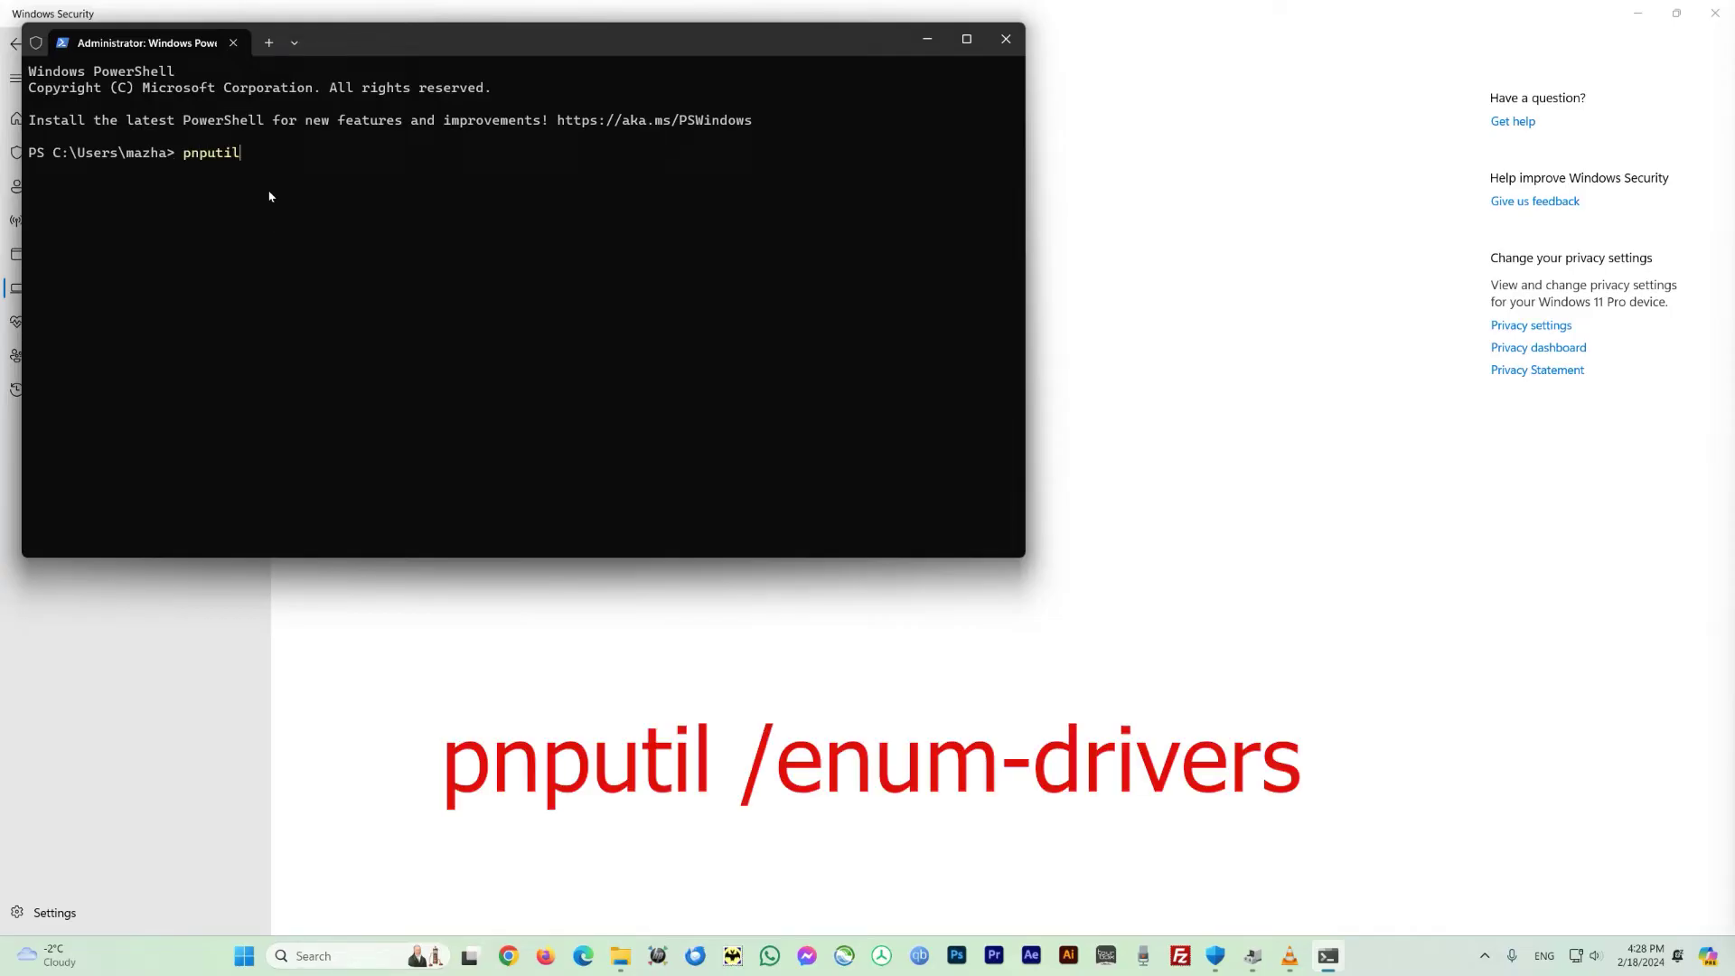
pyautogui.write(' /enum-drivers')
# Run pnputil /enum-drivers and find the Omnivision ov550ivx.inf package published as oem65.inf.
pyautogui.press('Return')
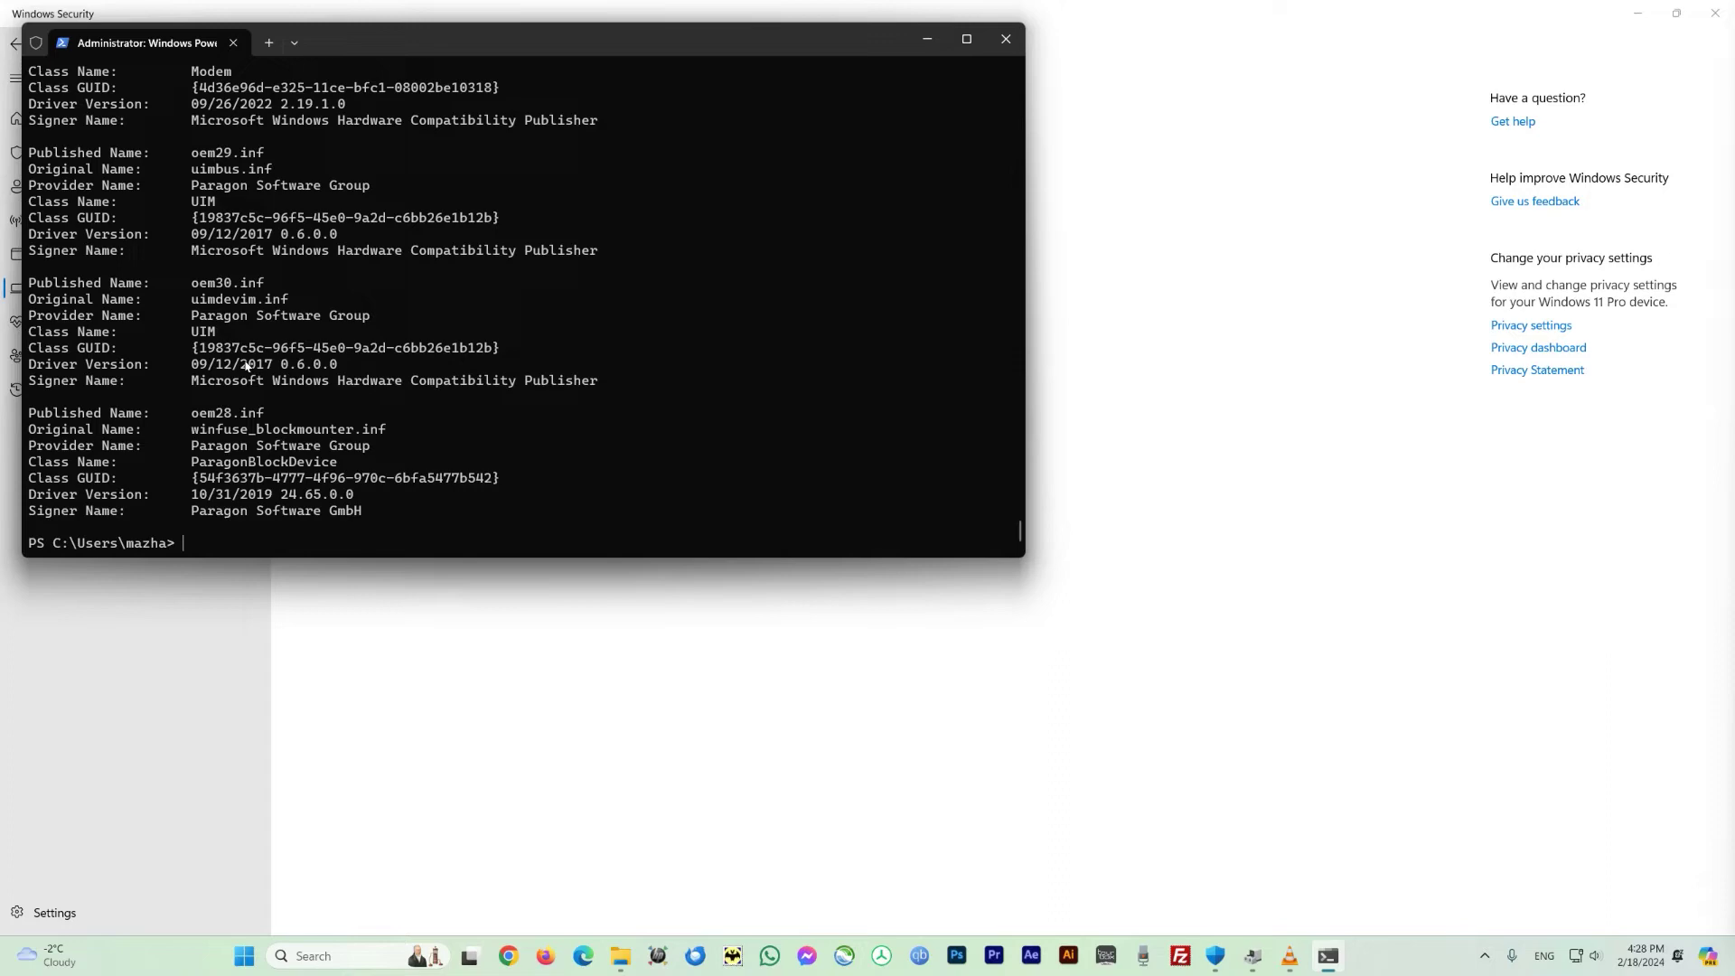
pyautogui.scroll(4, 247, 365)
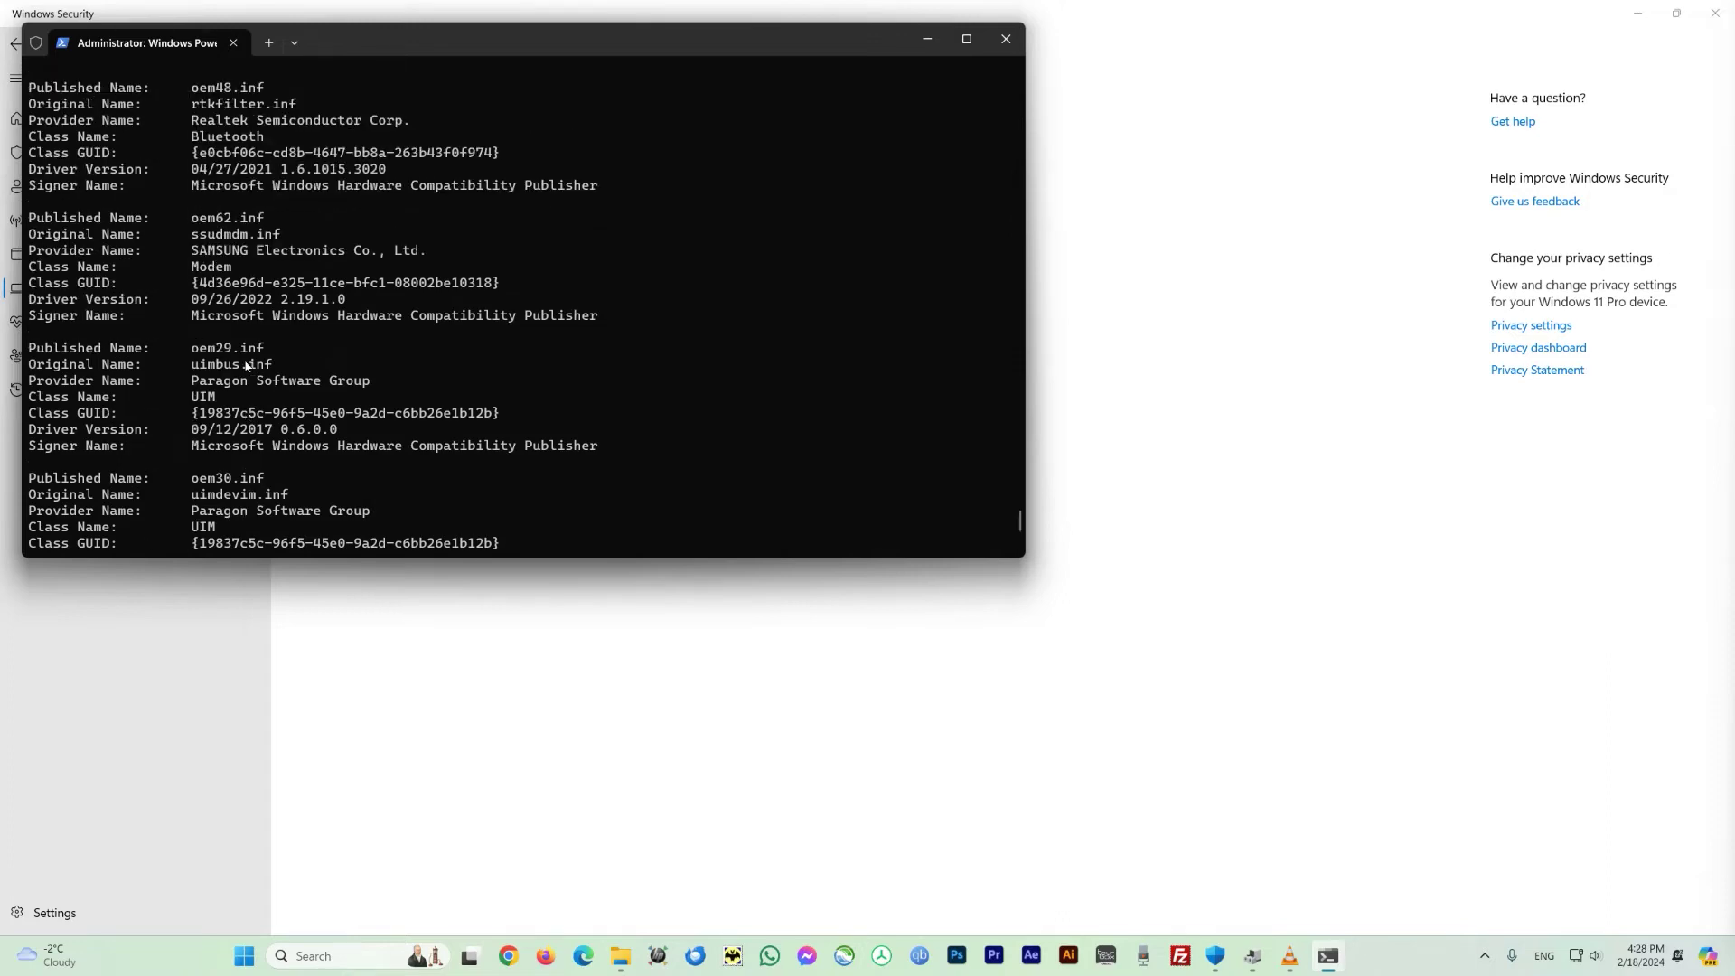
pyautogui.scroll(5, 247, 365)
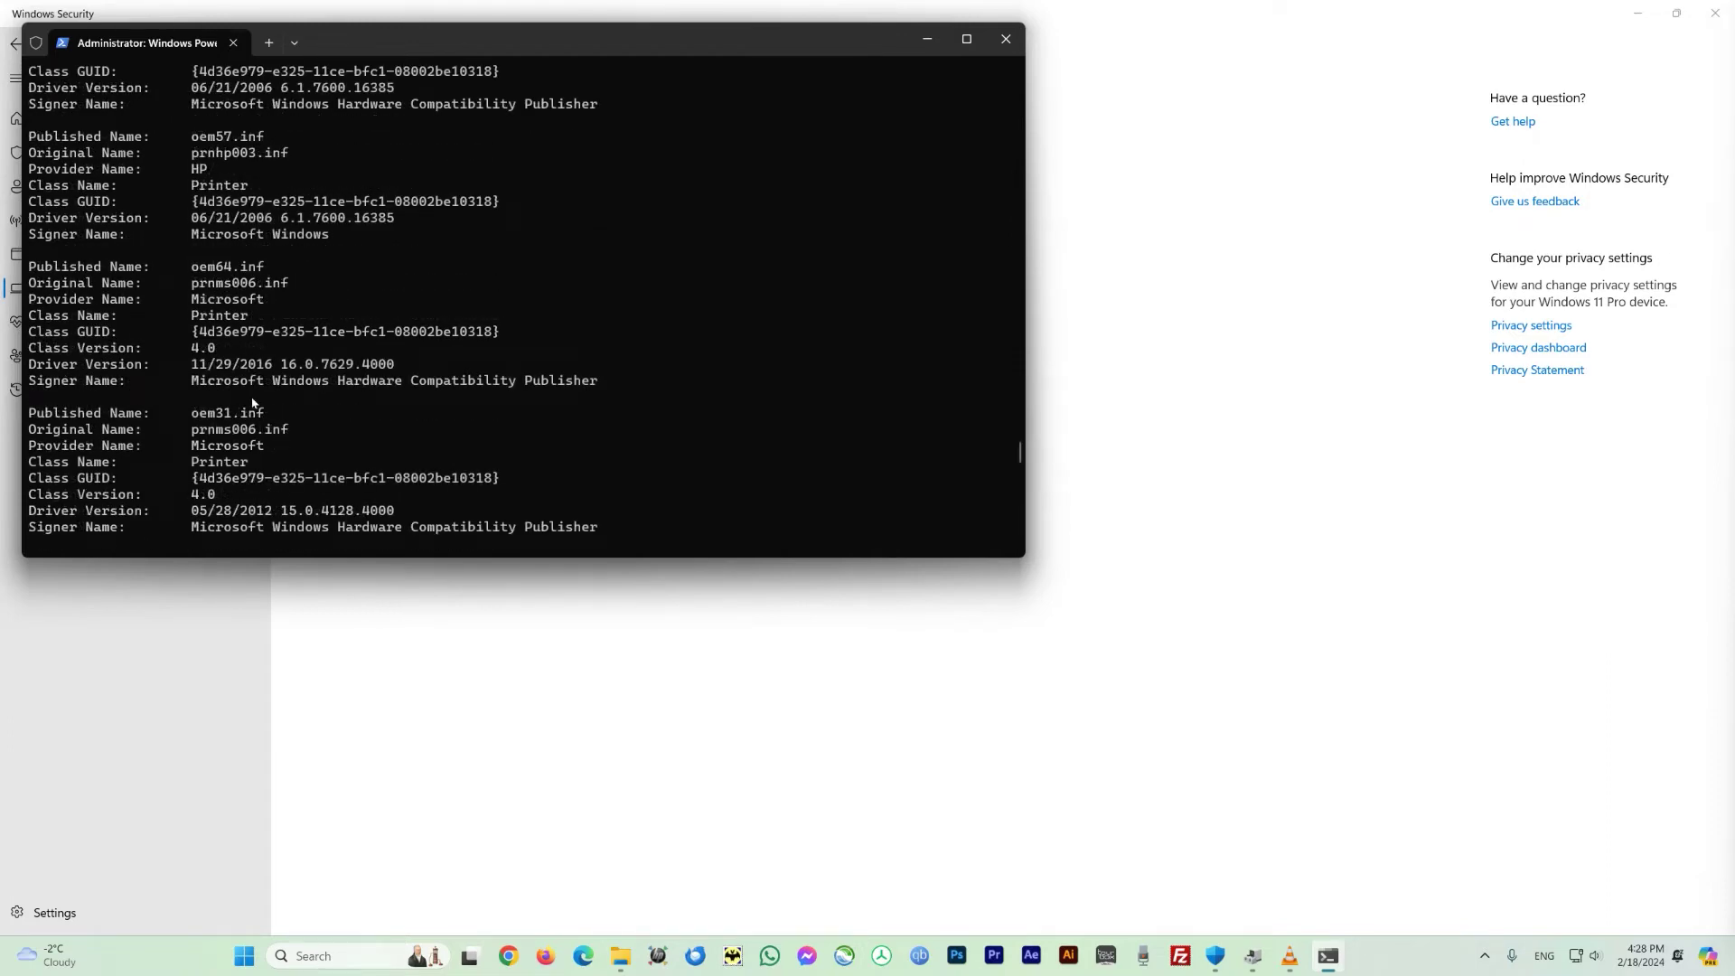
pyautogui.scroll(1, 253, 403)
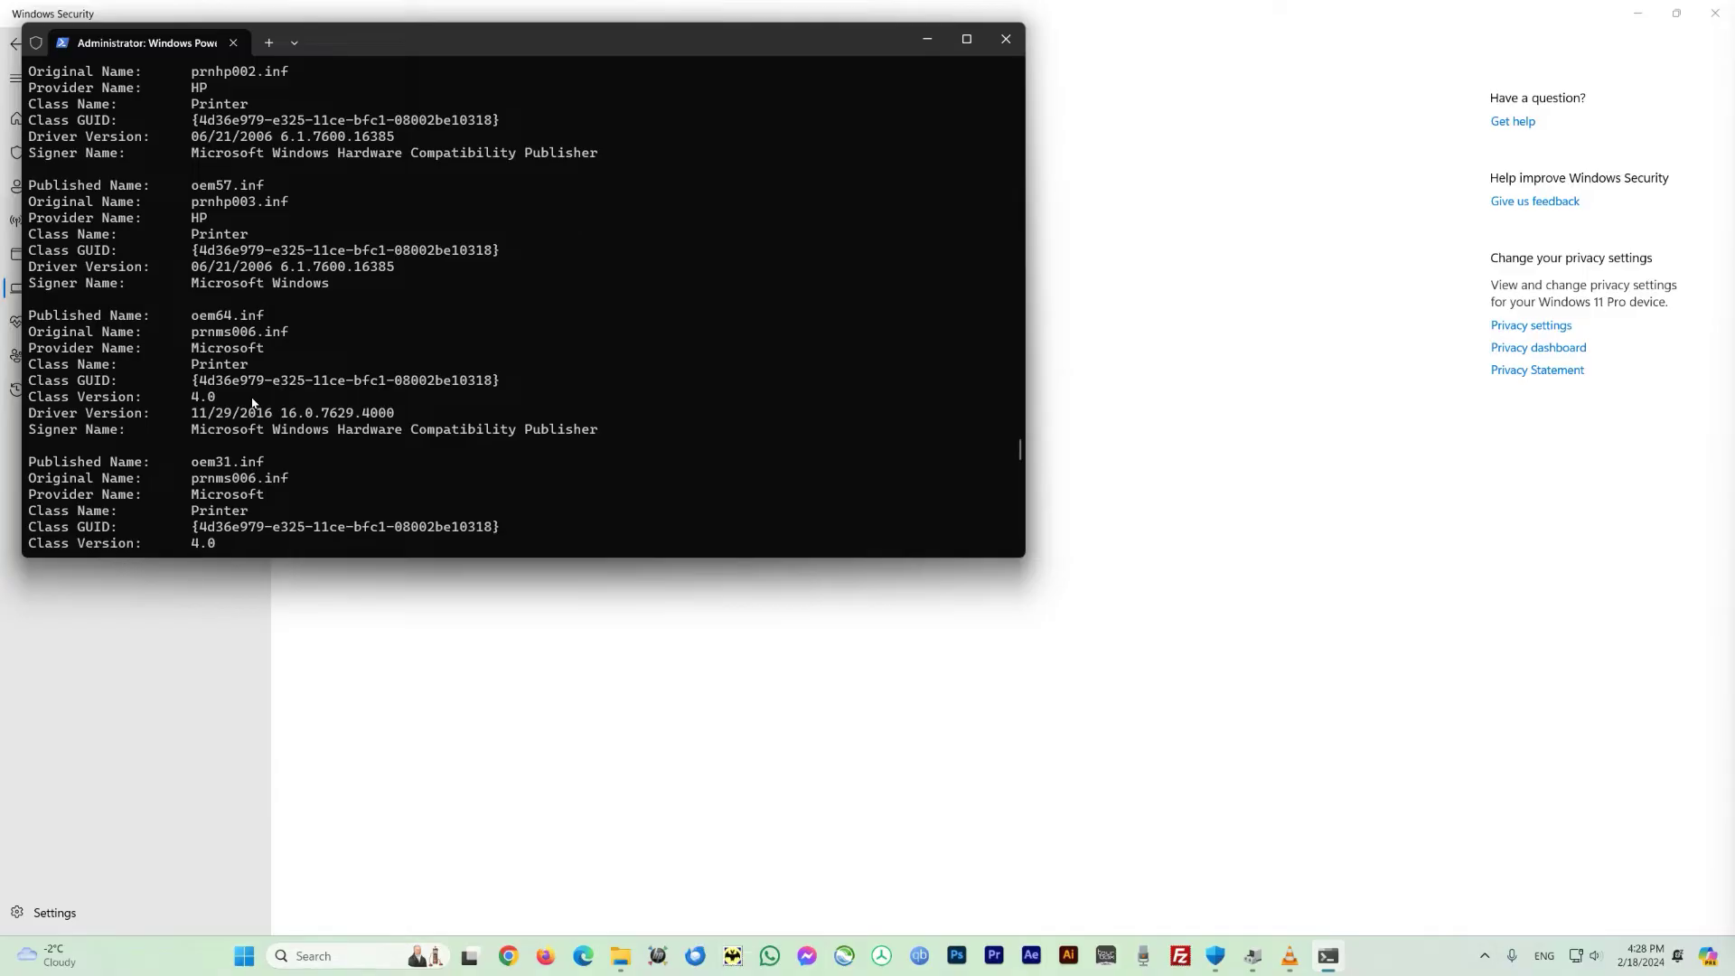
pyautogui.scroll(2, 253, 403)
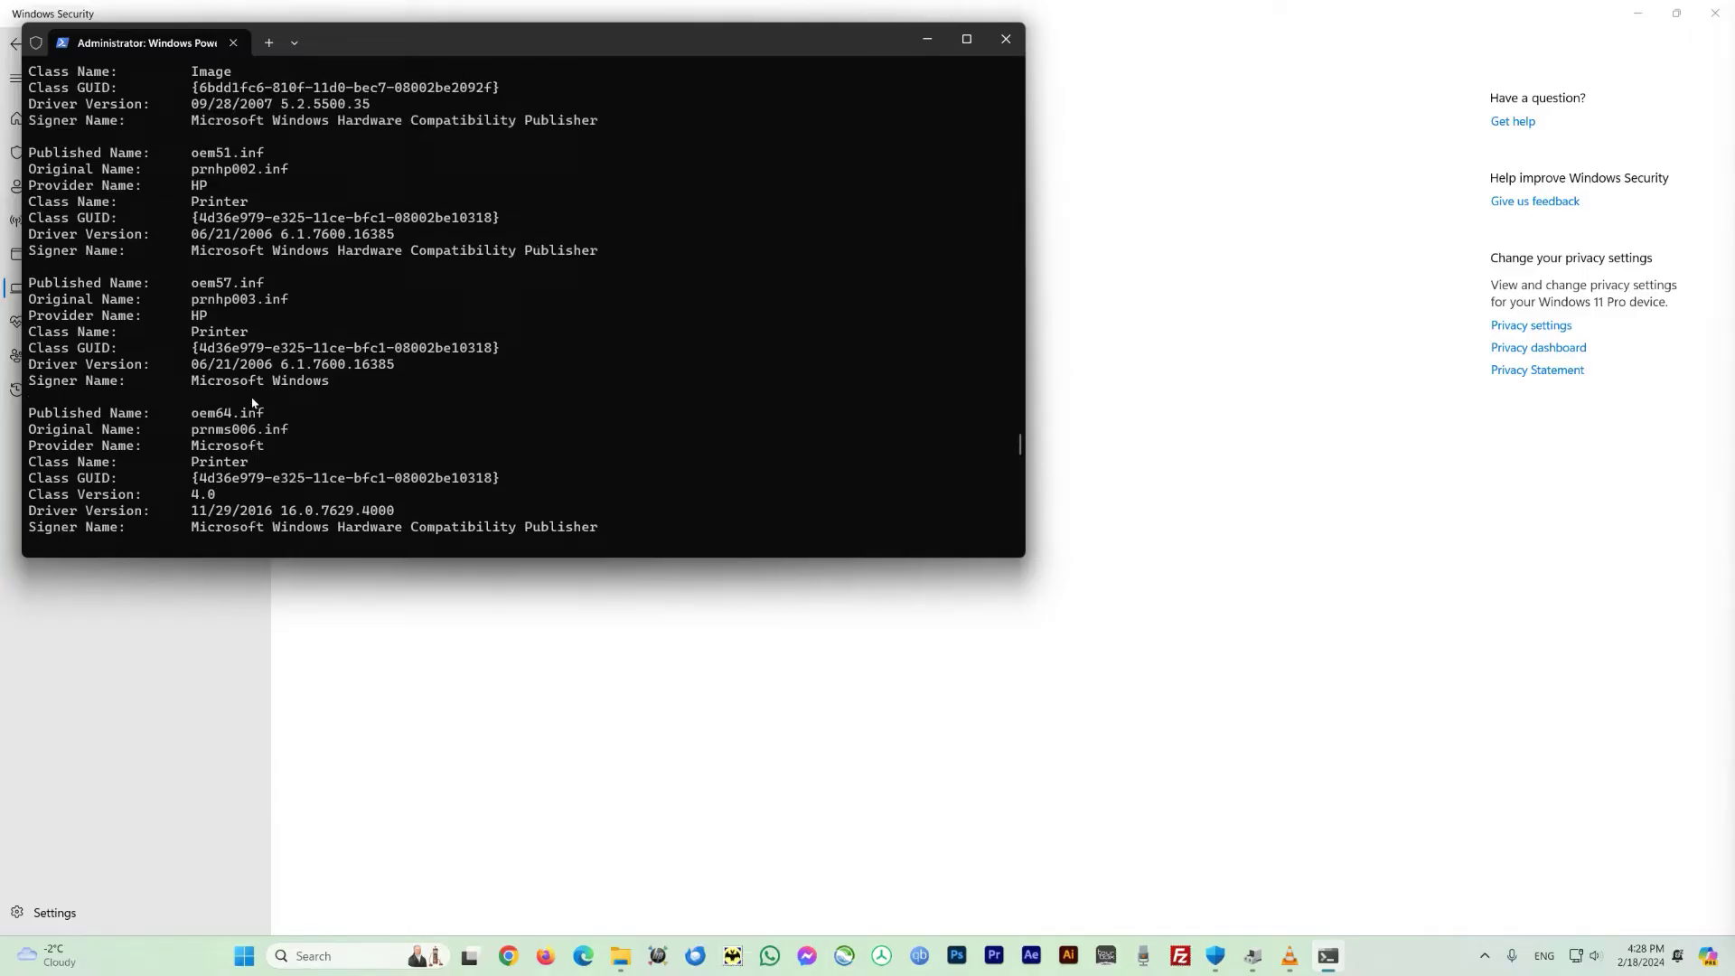
pyautogui.scroll(2, 253, 403)
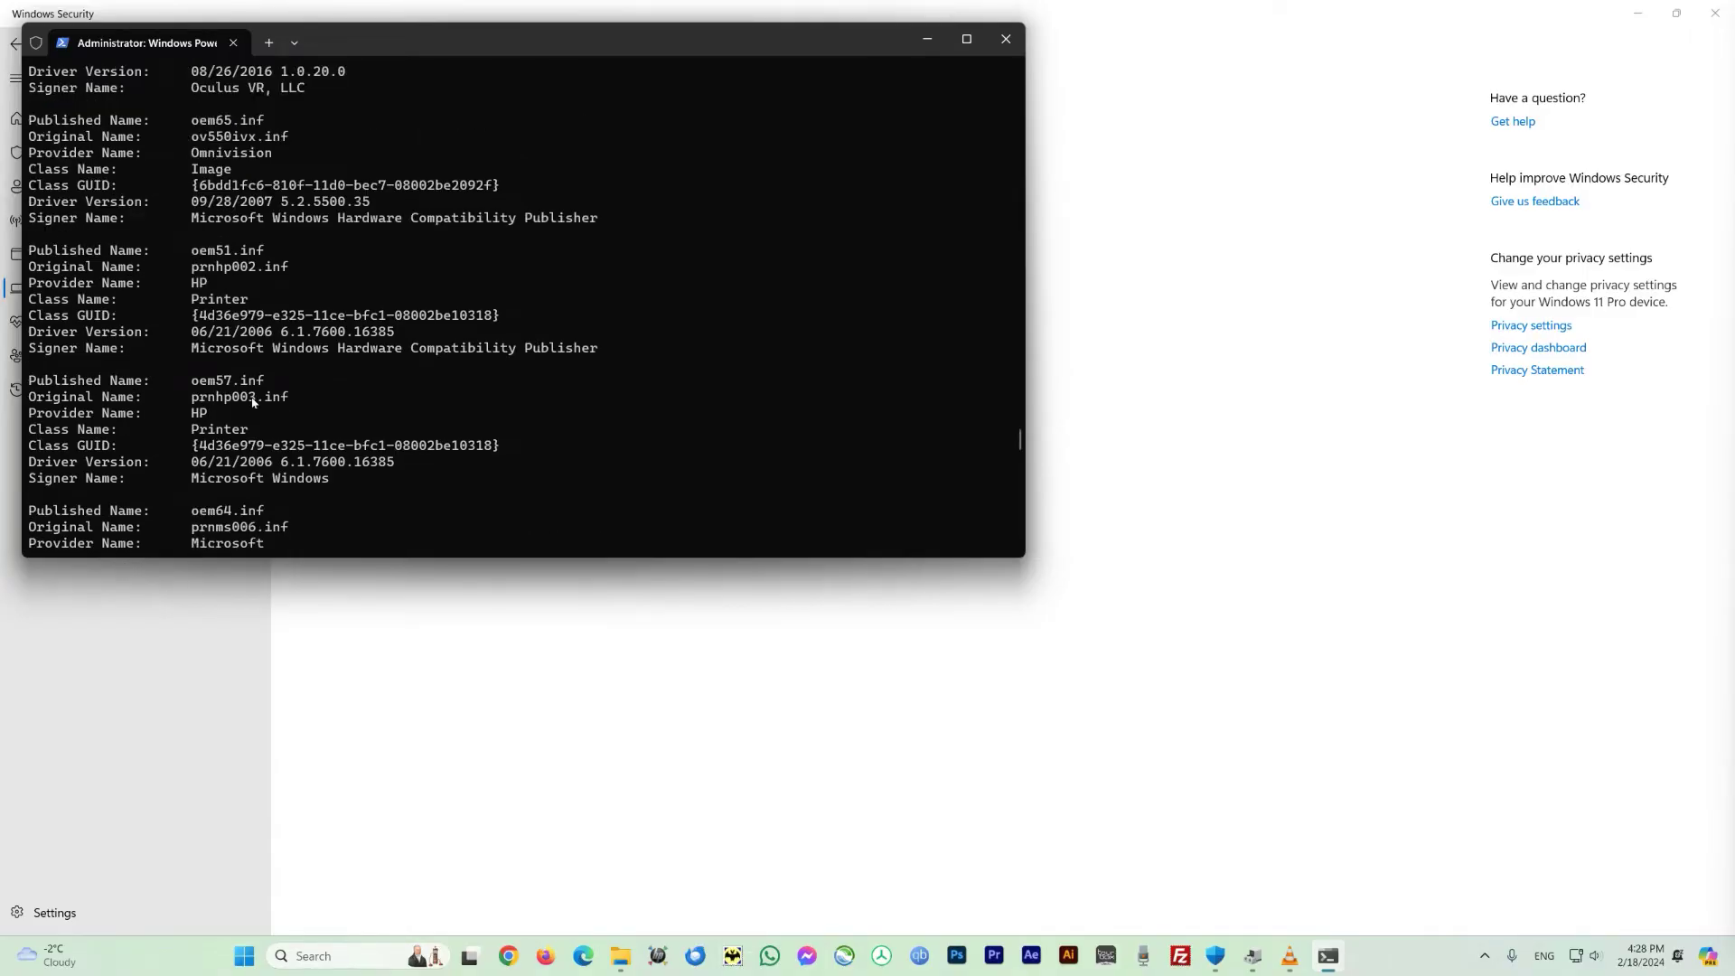
pyautogui.doubleClick(268, 153)
pyautogui.scroll(2, 280, 159)
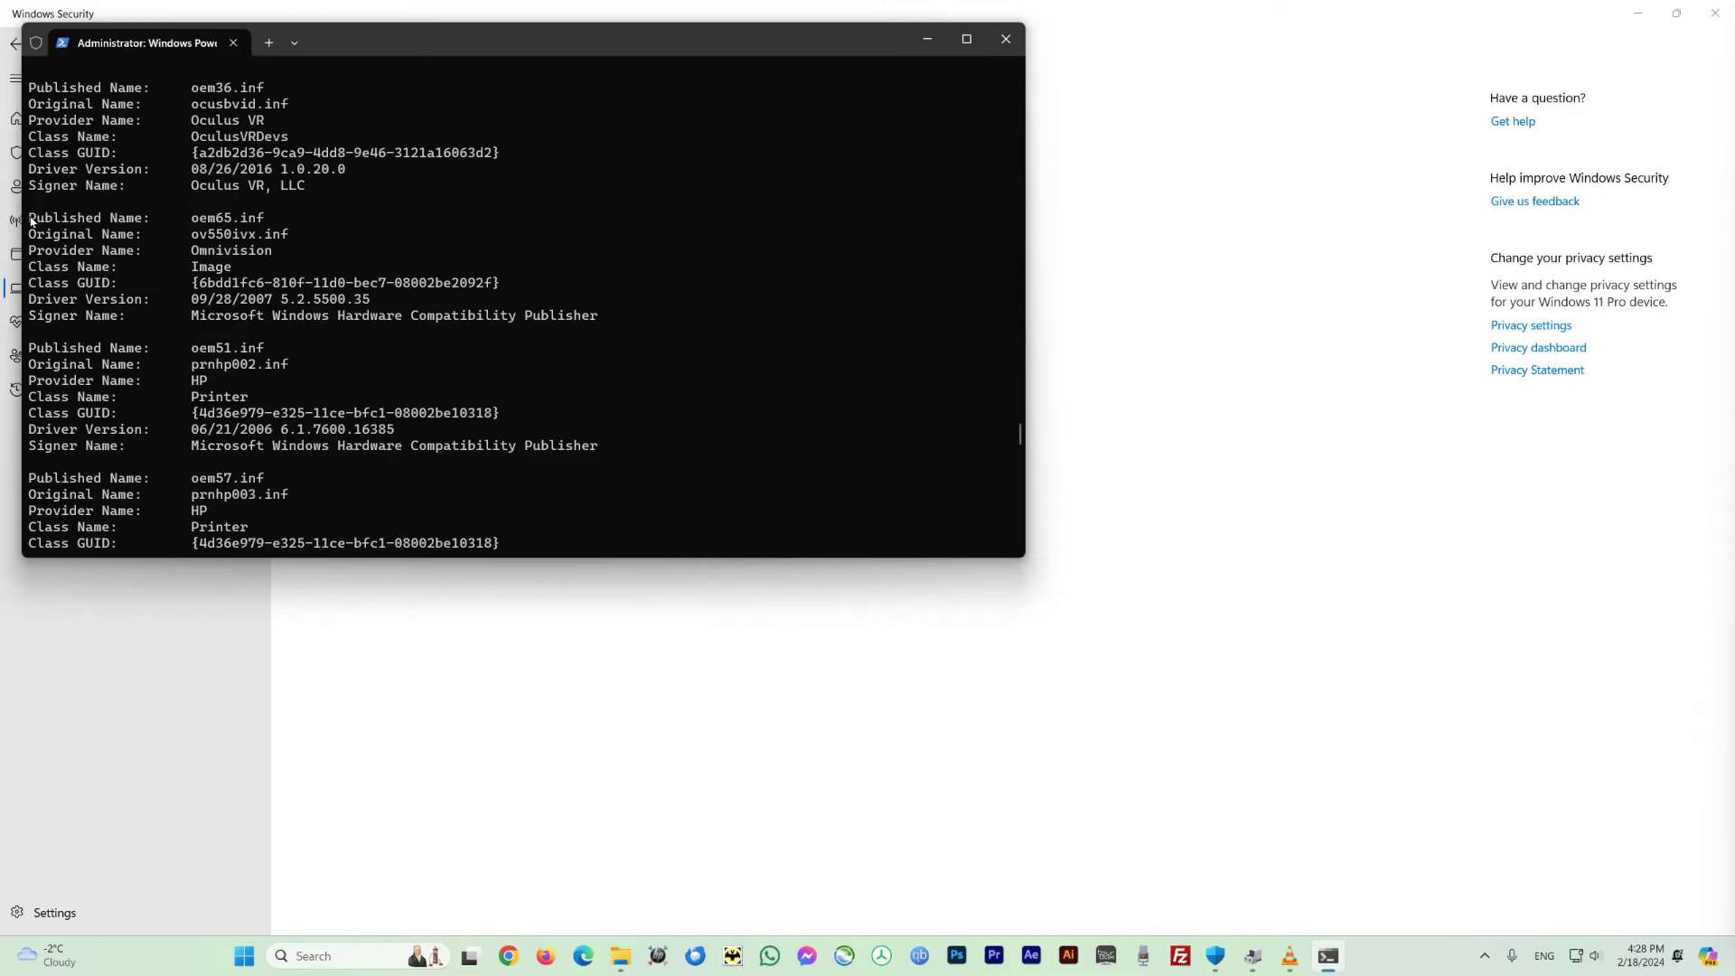
pyautogui.moveTo(29, 218); pyautogui.dragTo(272, 223)
pyautogui.scroll(-20, 318, 228)
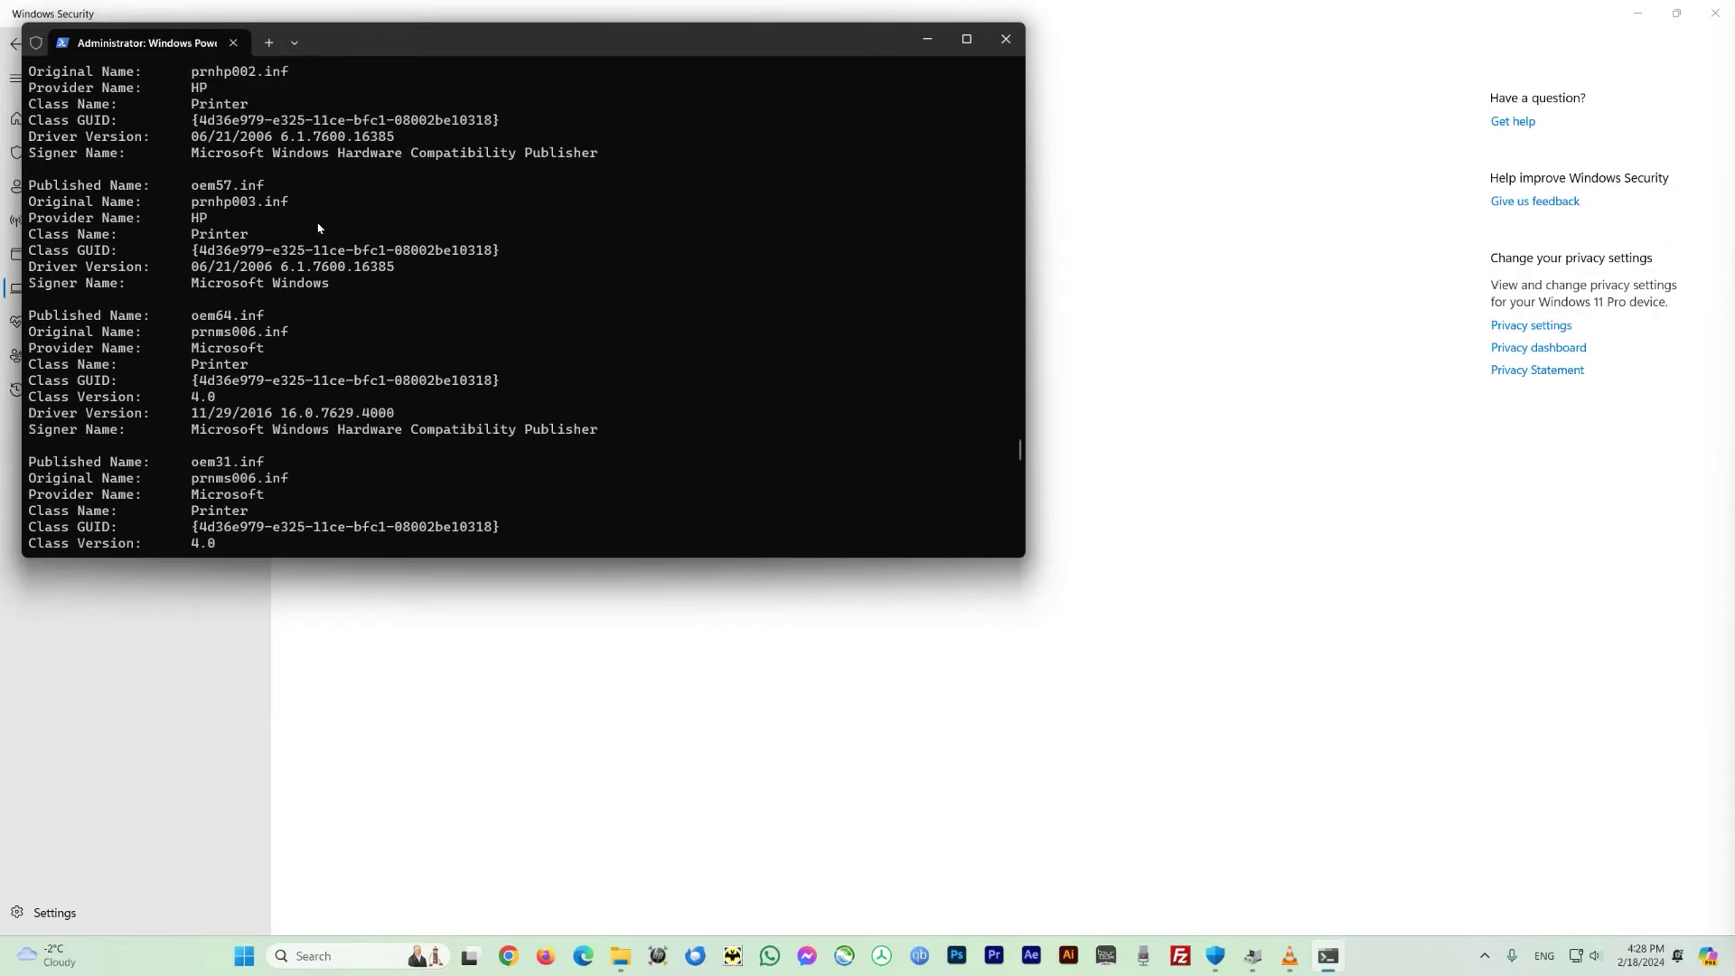
pyautogui.scroll(-4, 329, 244)
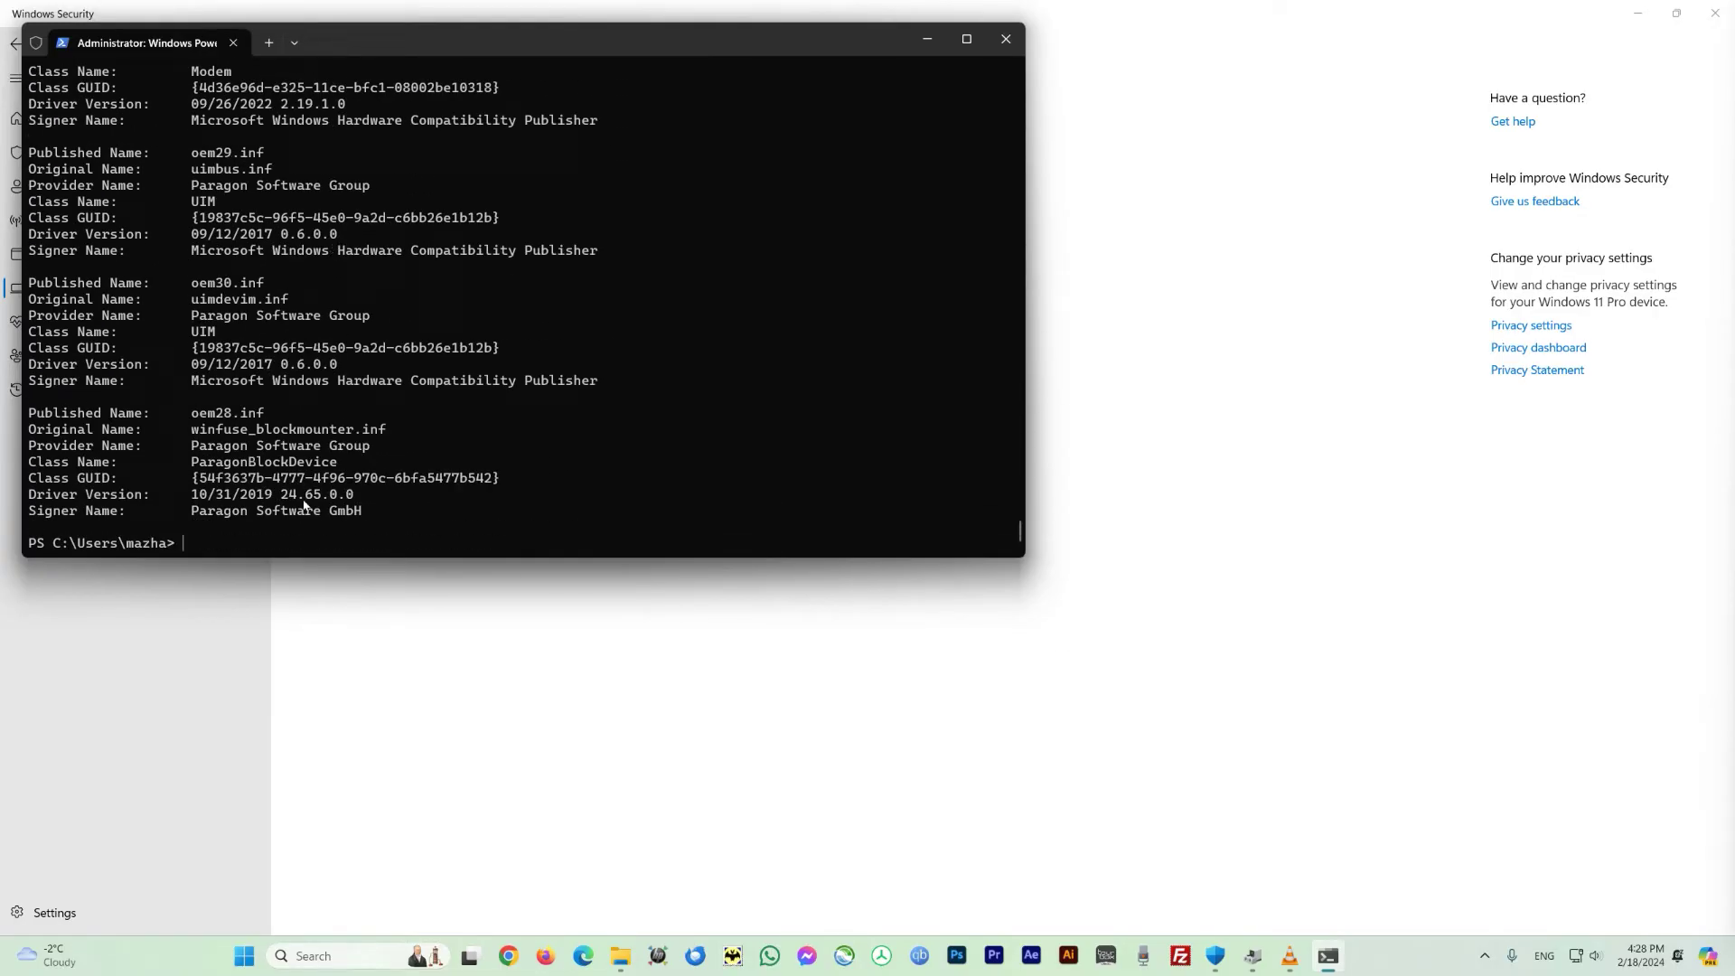
# Try deleting oem65.inf with pnputil /delete-driver, which fails because a device still uses it.
pyautogui.write('pnp')
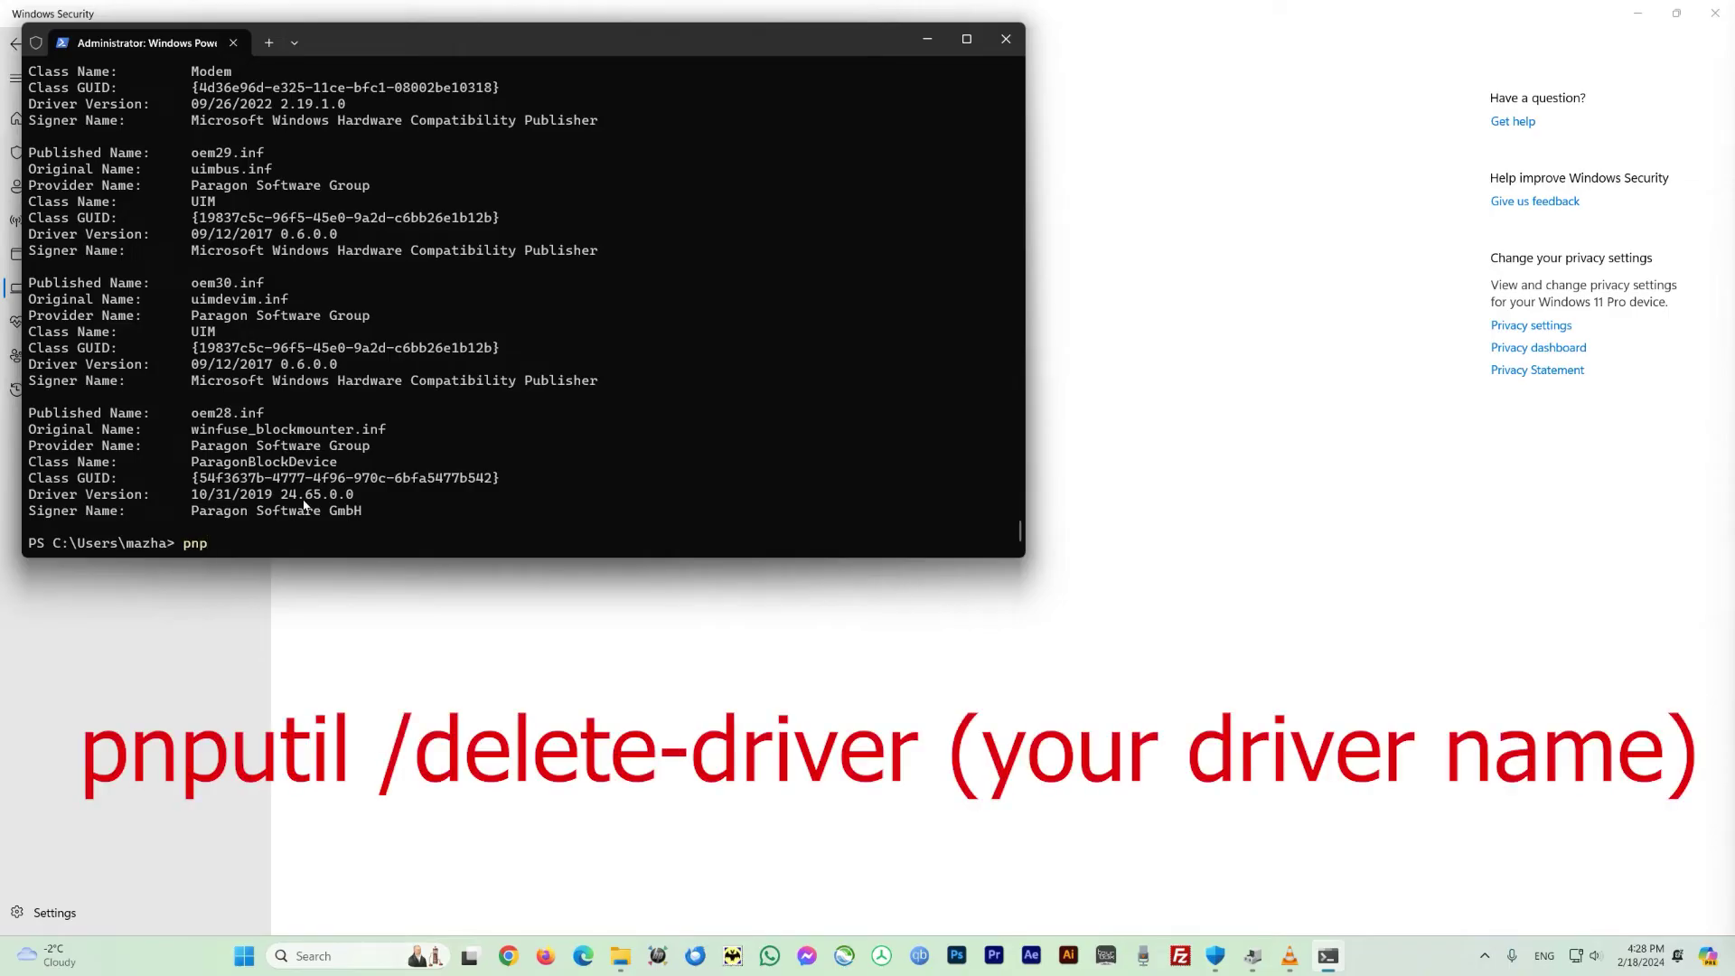
pyautogui.write('util /delete-driver oem65.inf')
pyautogui.press('Return')
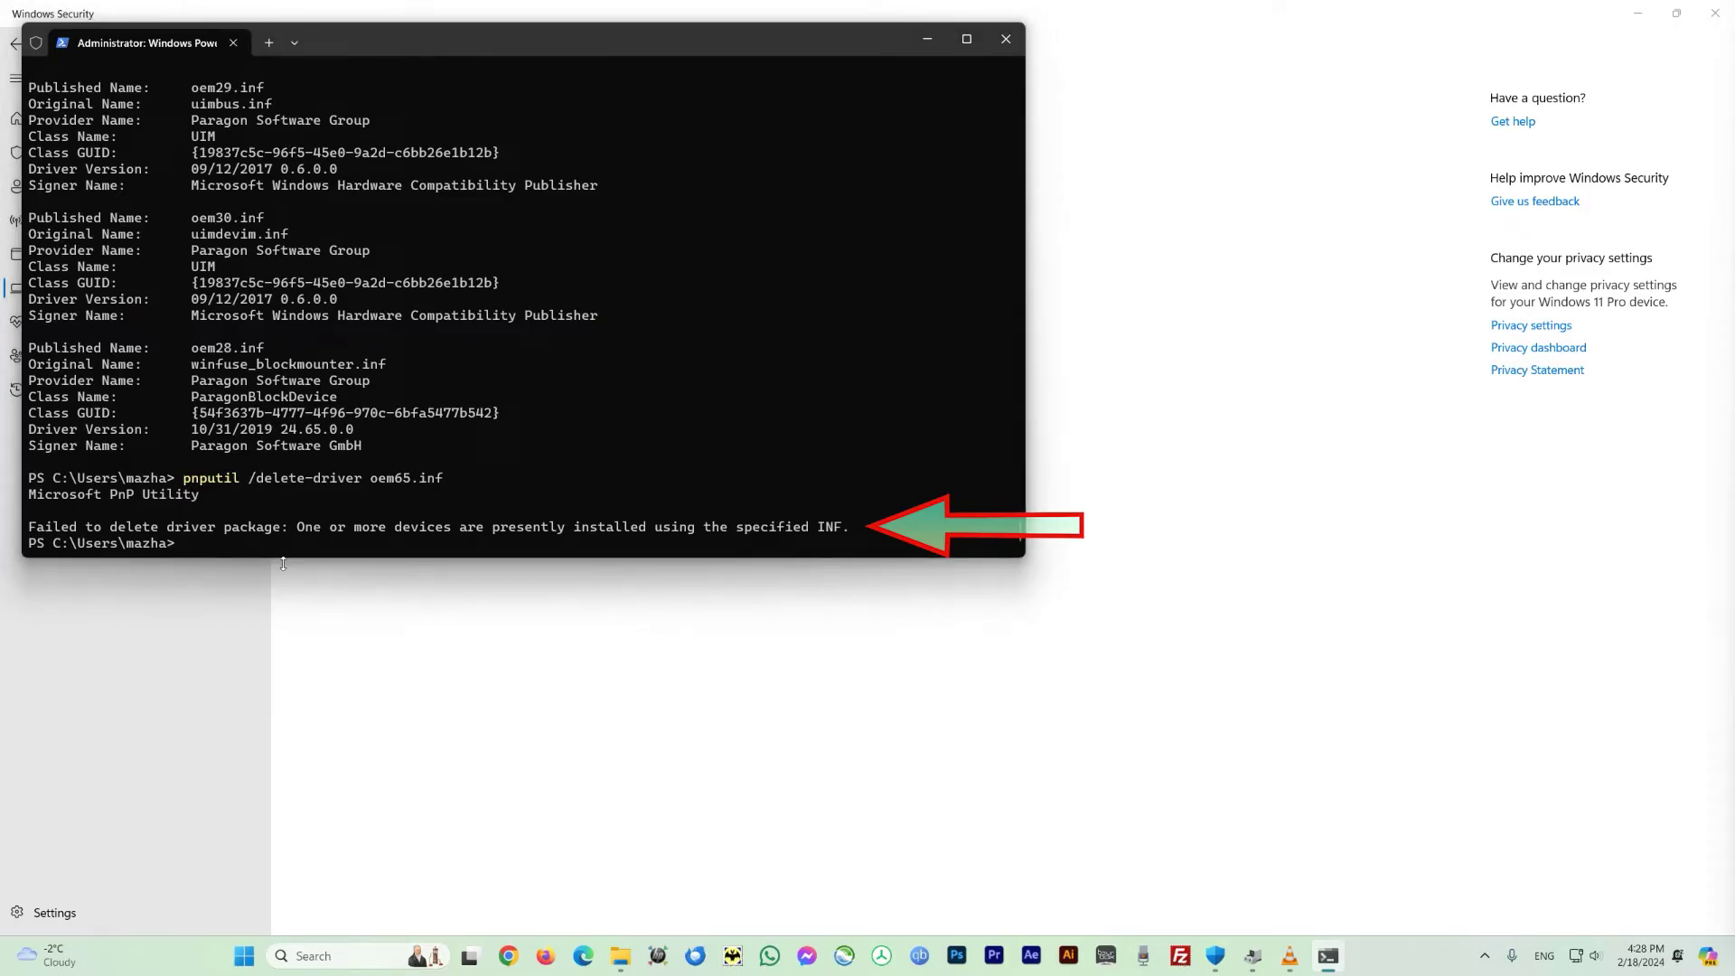
# Close the terminal and open Device Manager by searching 'device' from the taskbar.
pyautogui.click(1005, 43)
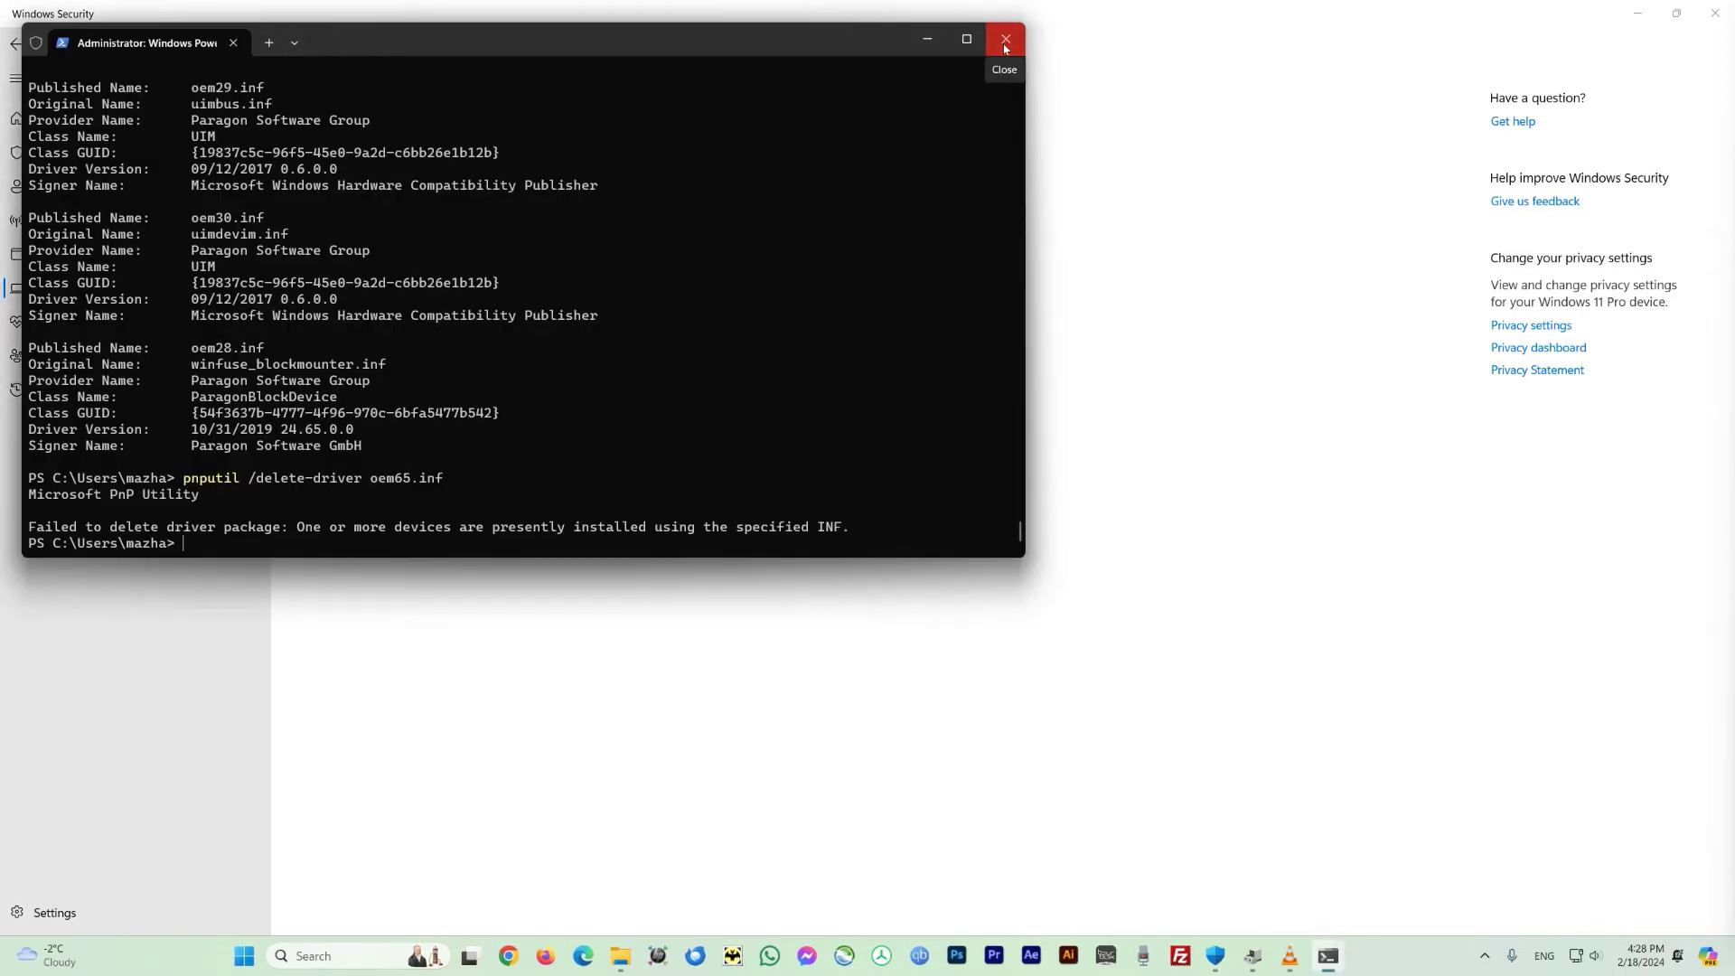
pyautogui.click(1006, 47)
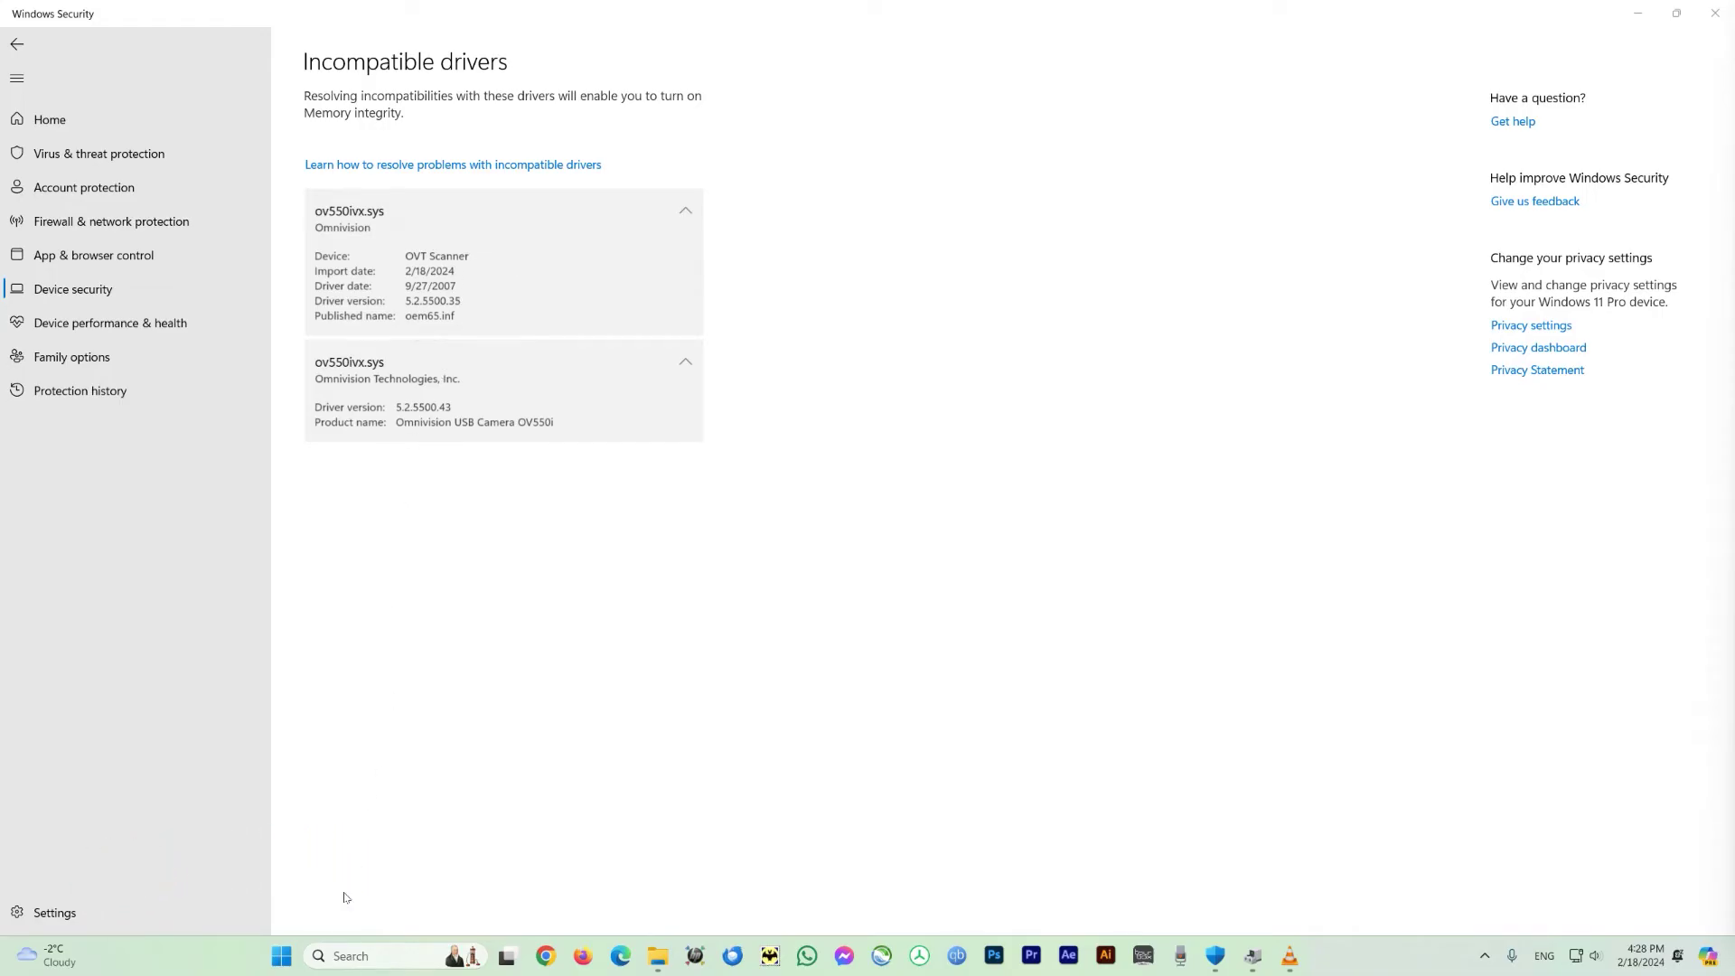
pyautogui.click(351, 956)
pyautogui.write('de')
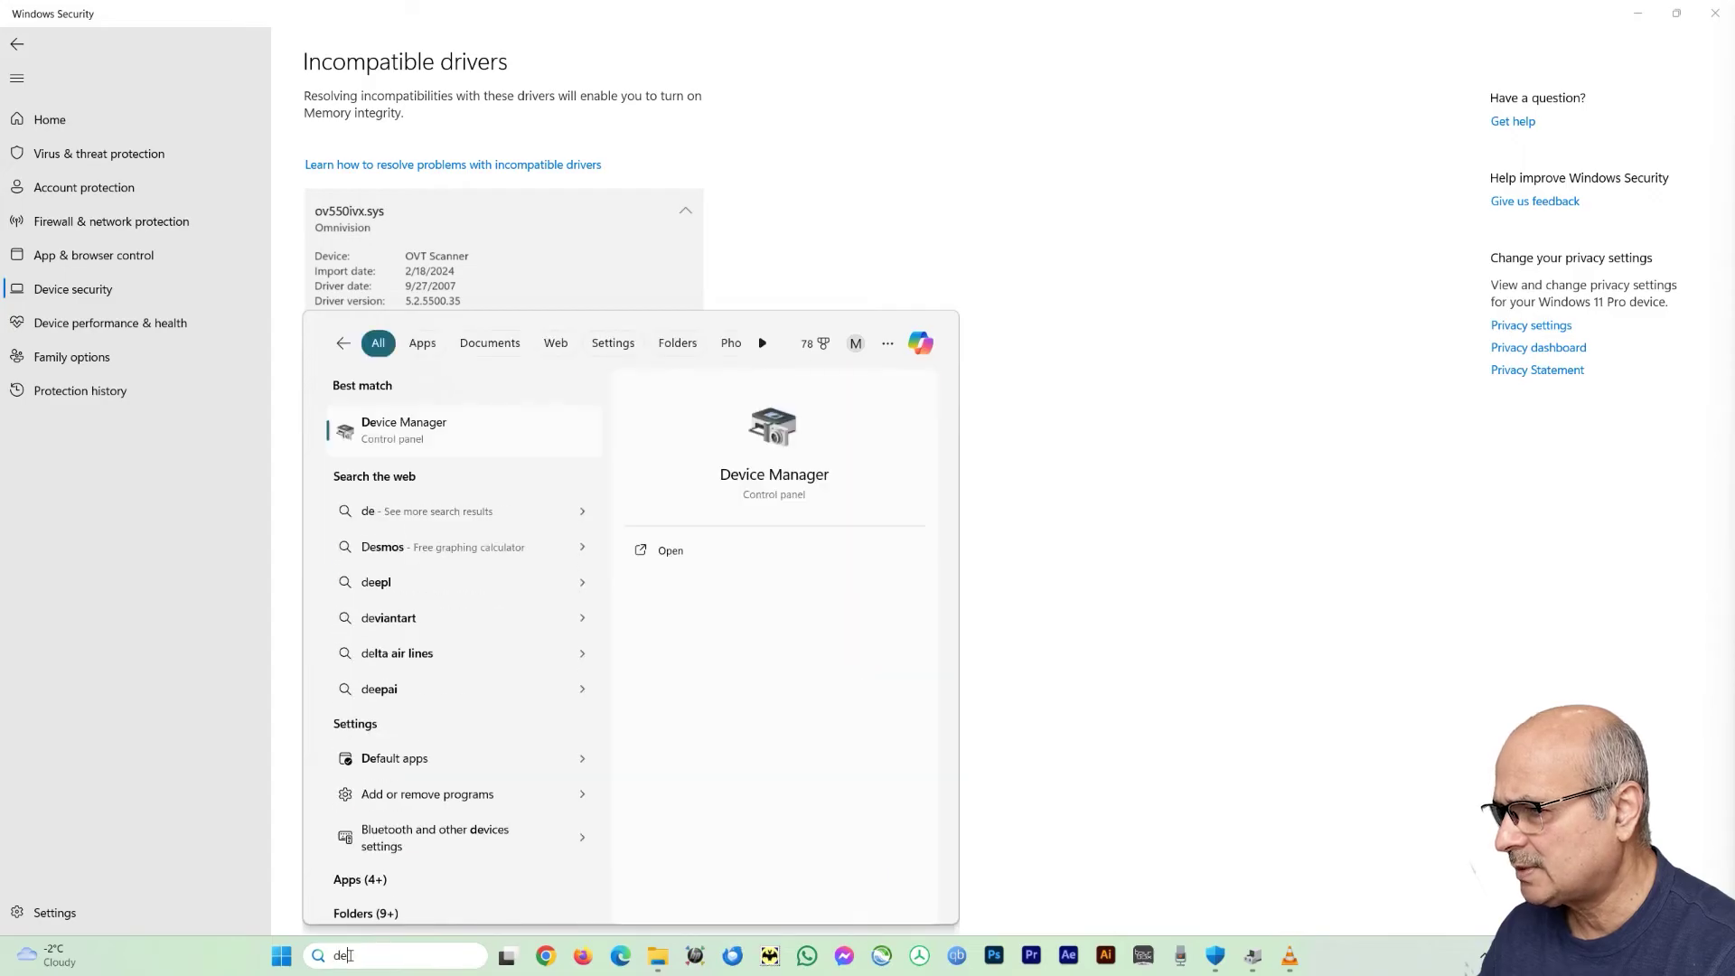
pyautogui.write('vice')
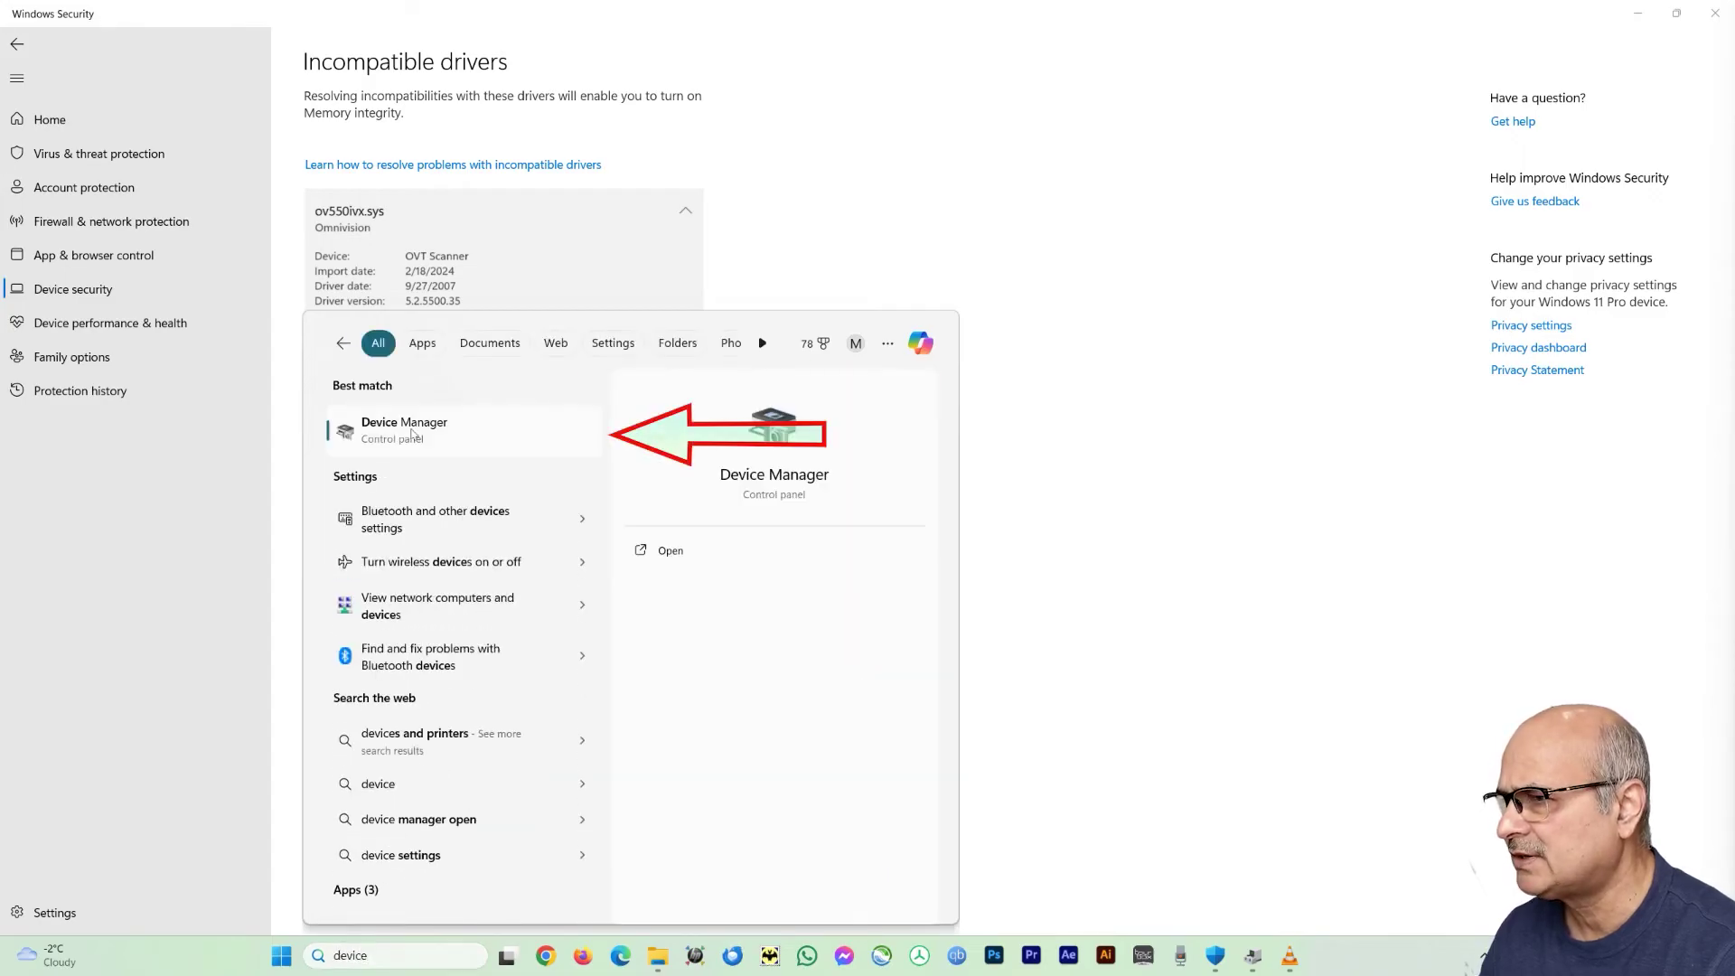
pyautogui.click(411, 432)
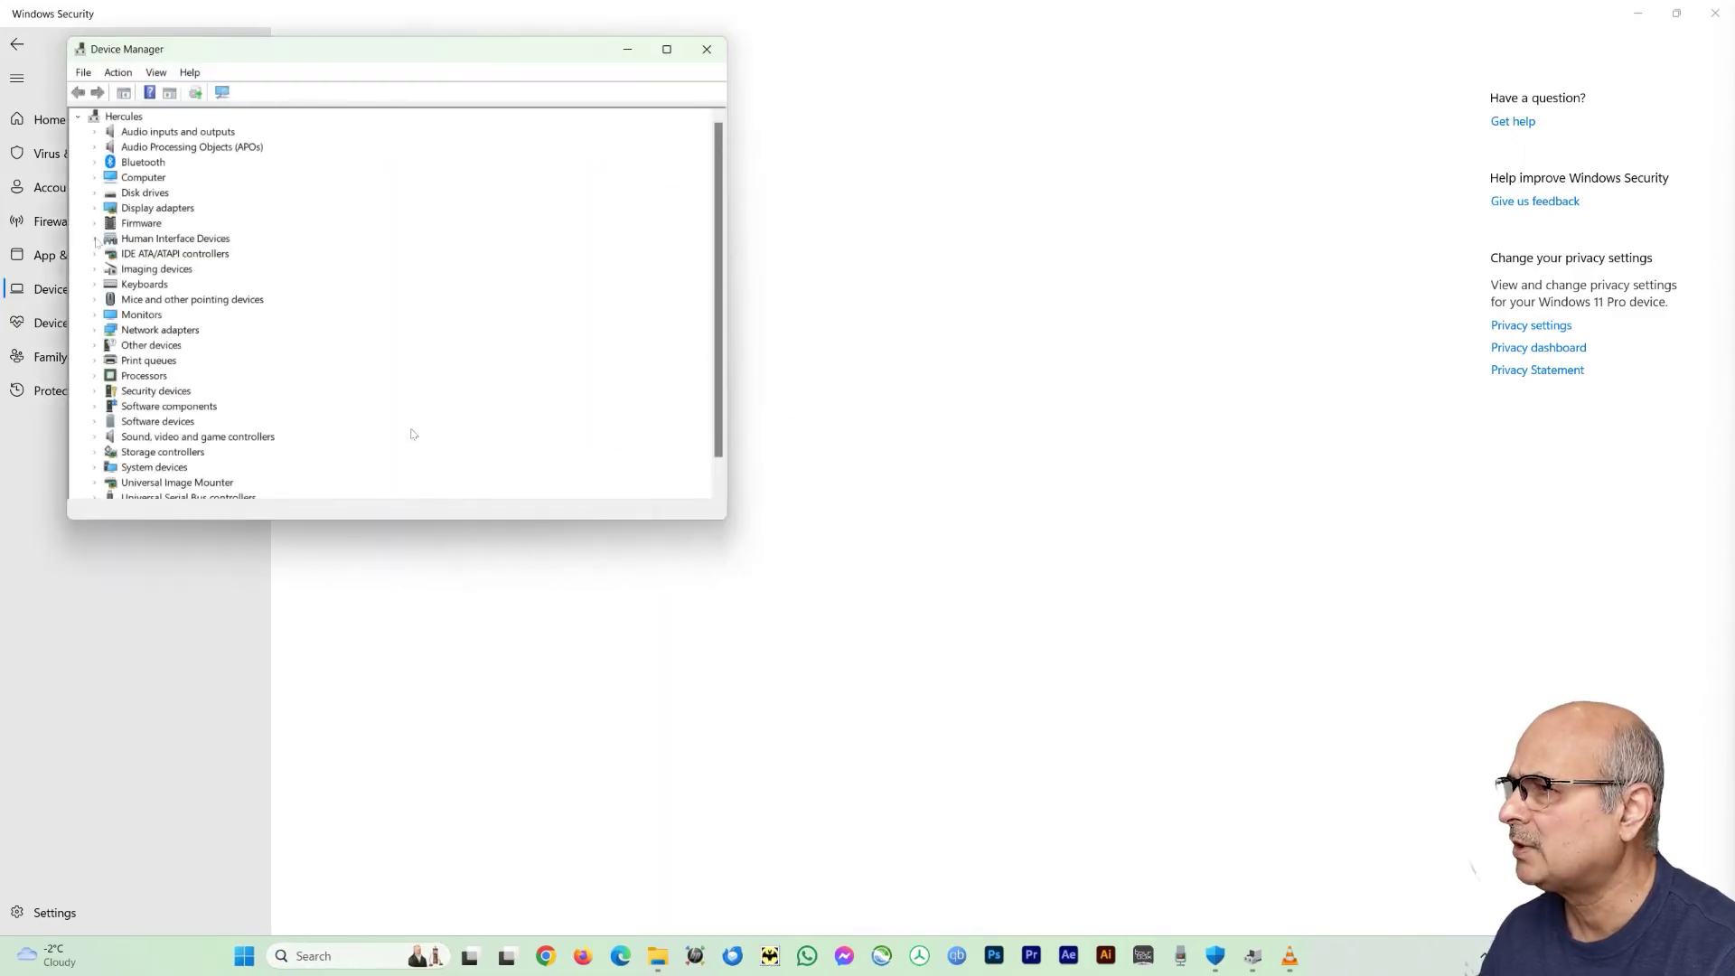
# Expand Imaging devices and bring up the context menu for the OVT Scanner.
pyautogui.click(95, 348)
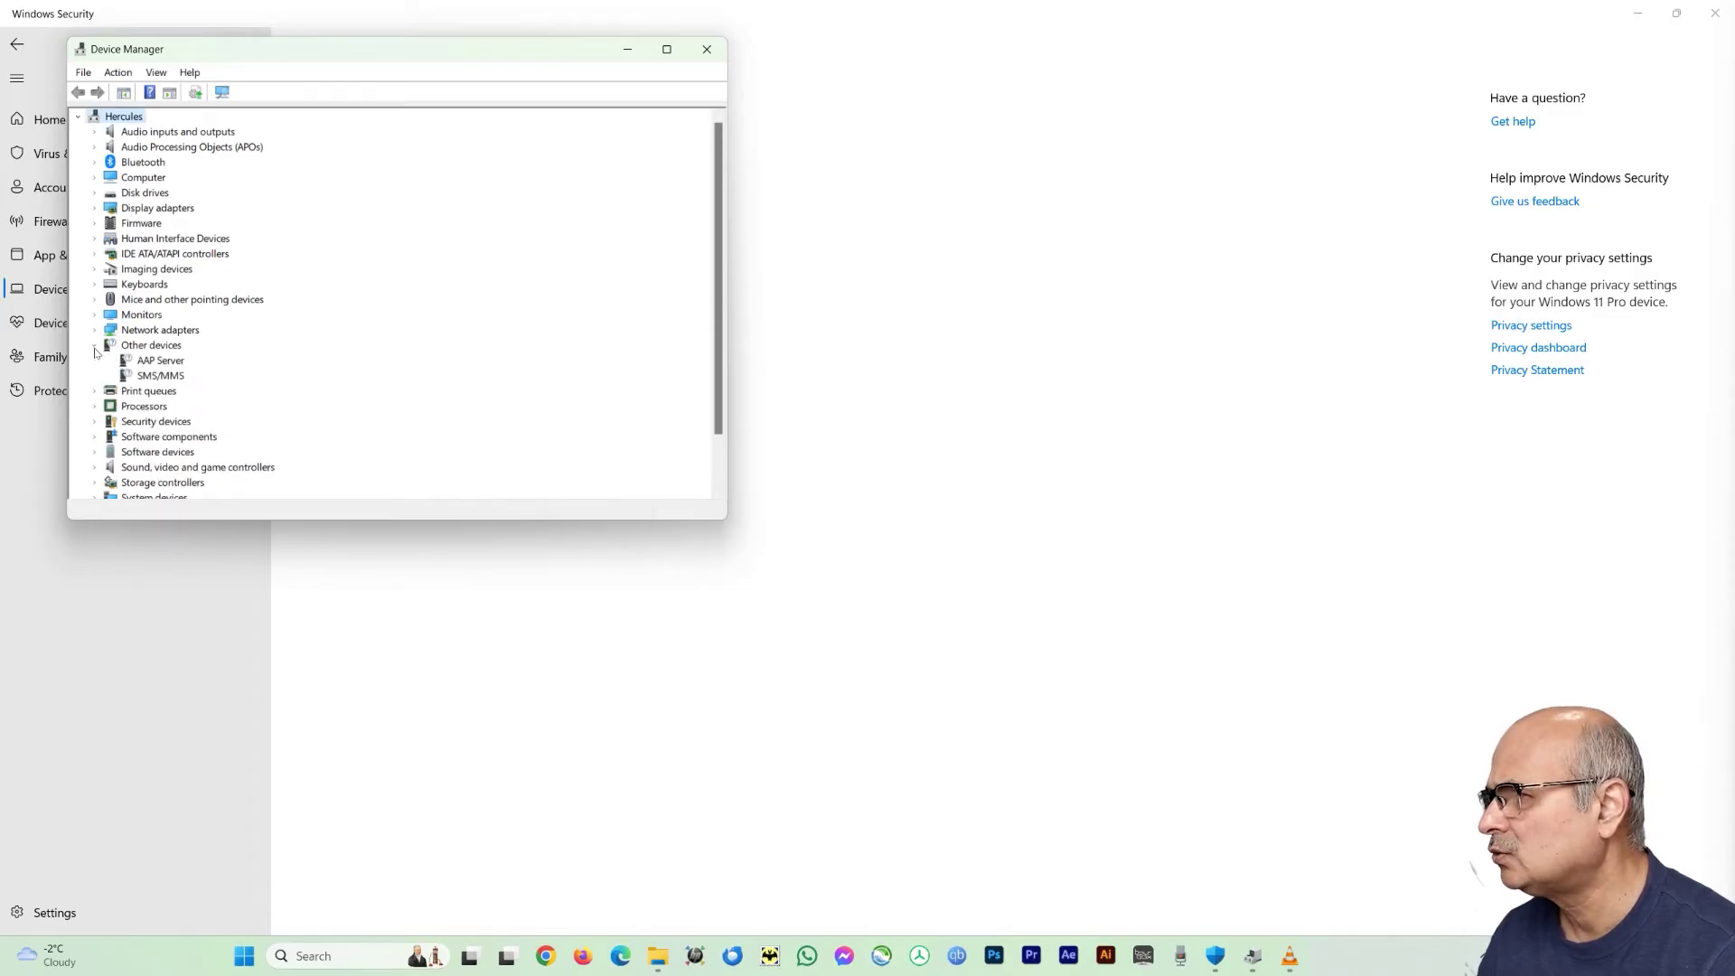
pyautogui.click(95, 350)
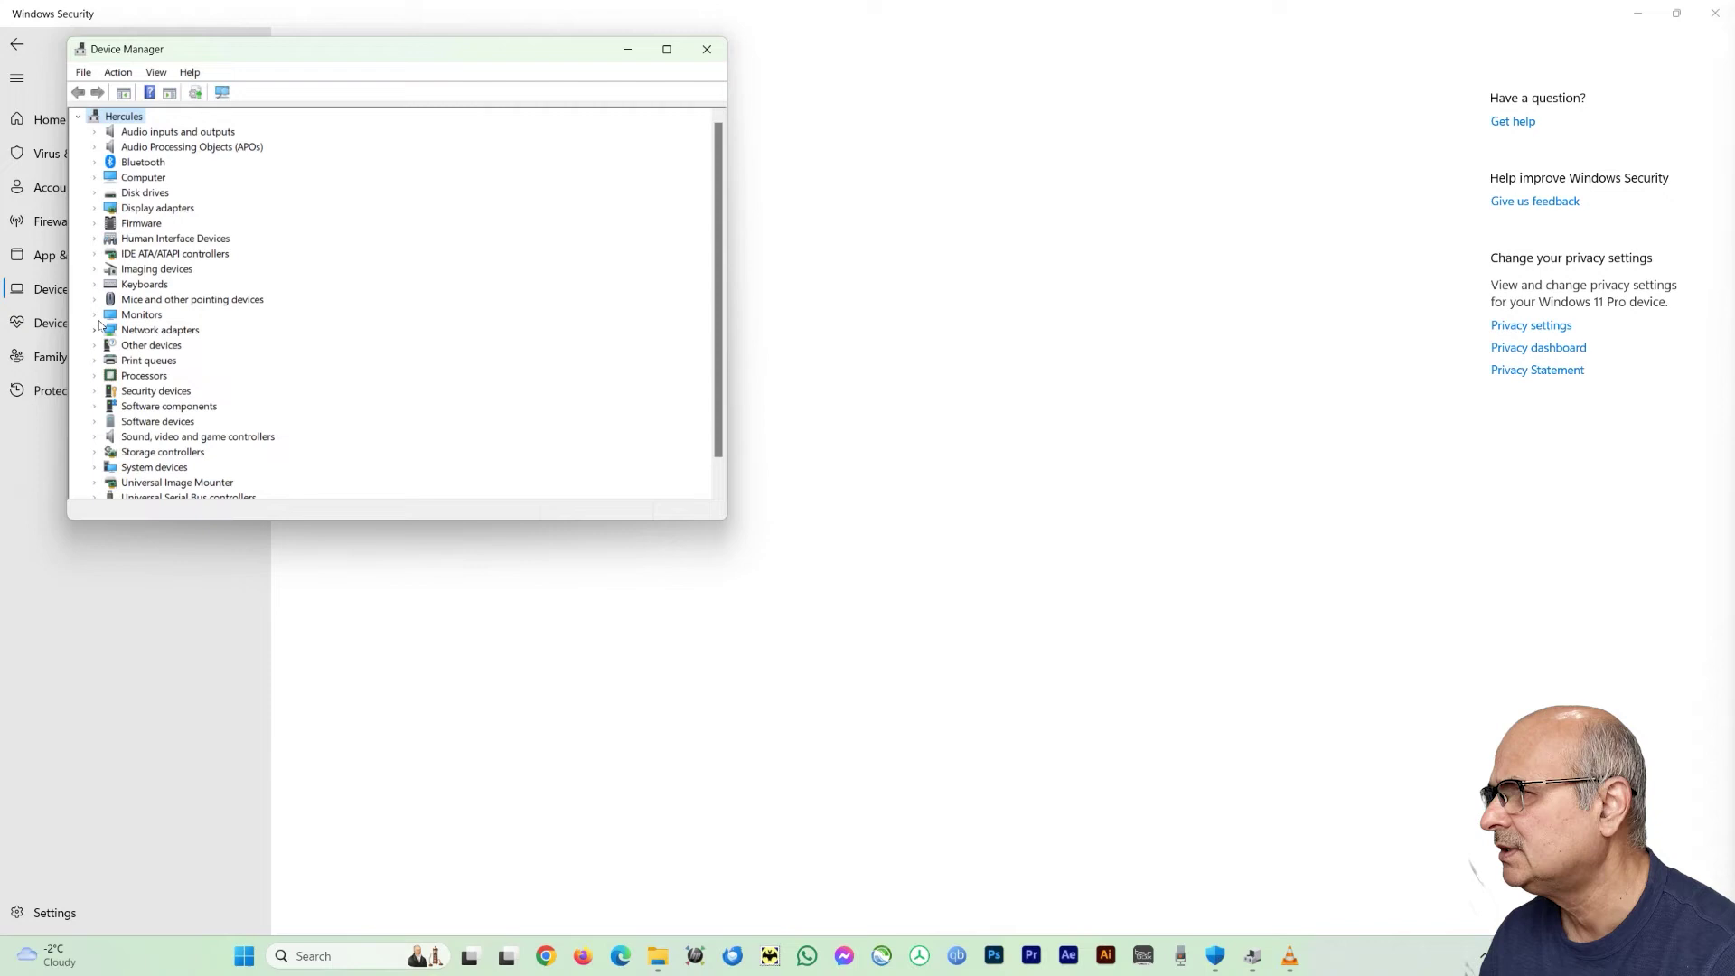
pyautogui.click(95, 270)
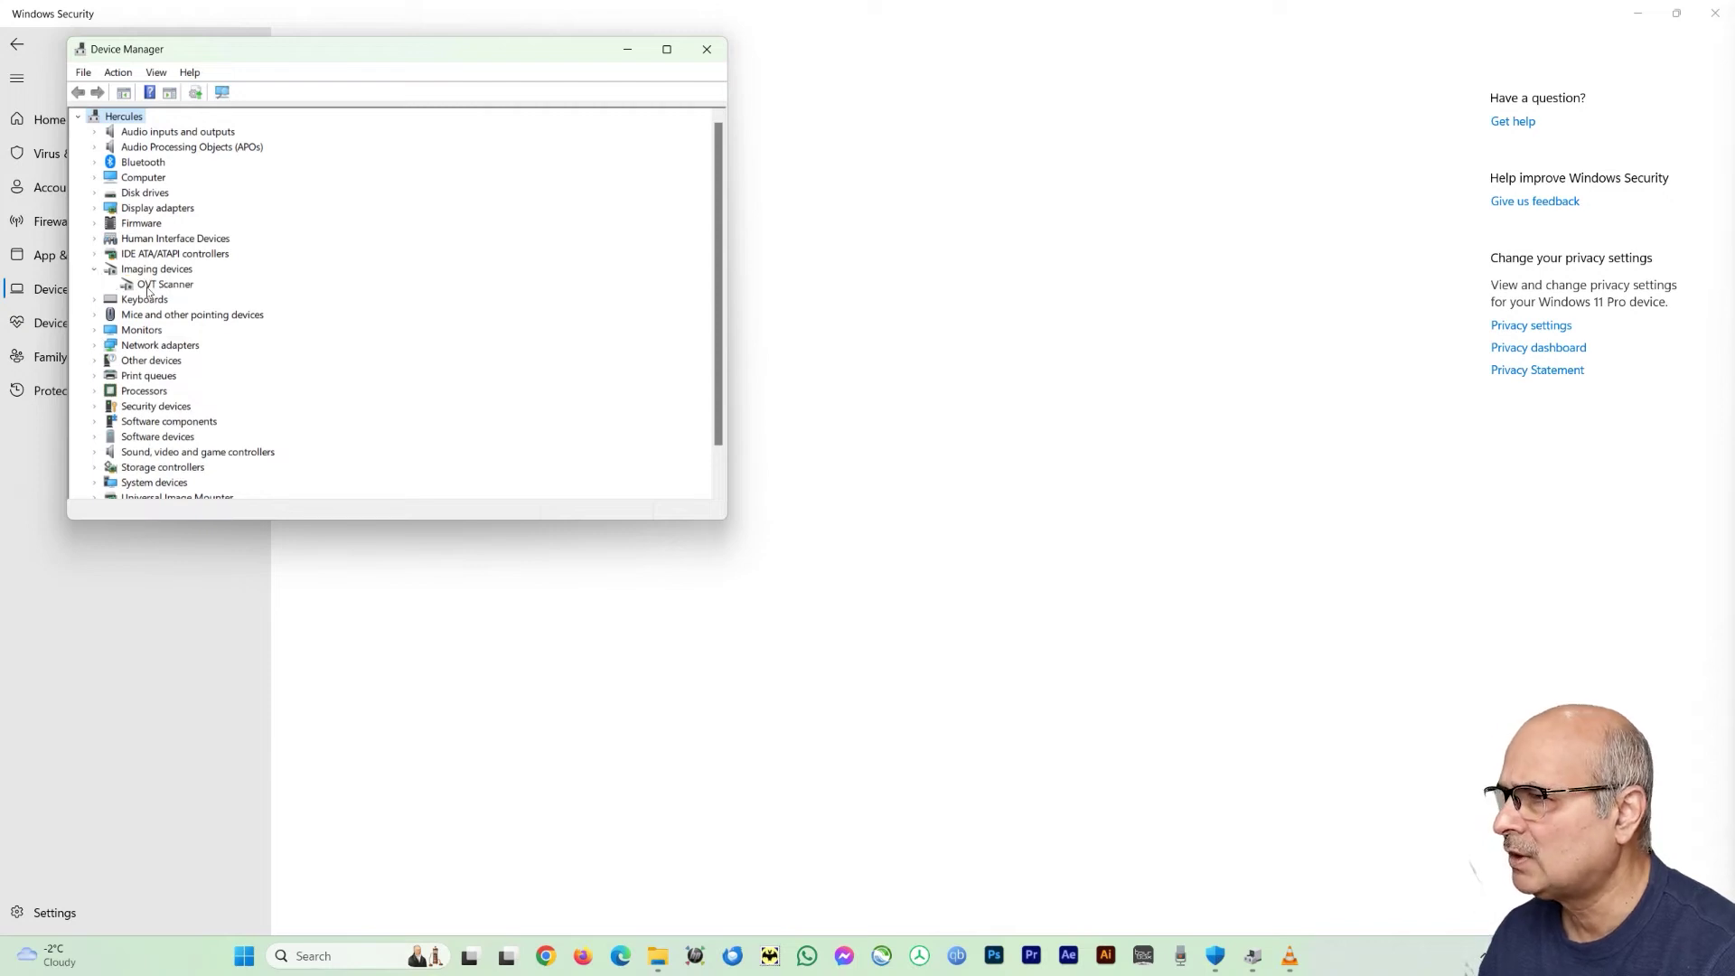
pyautogui.click(150, 286)
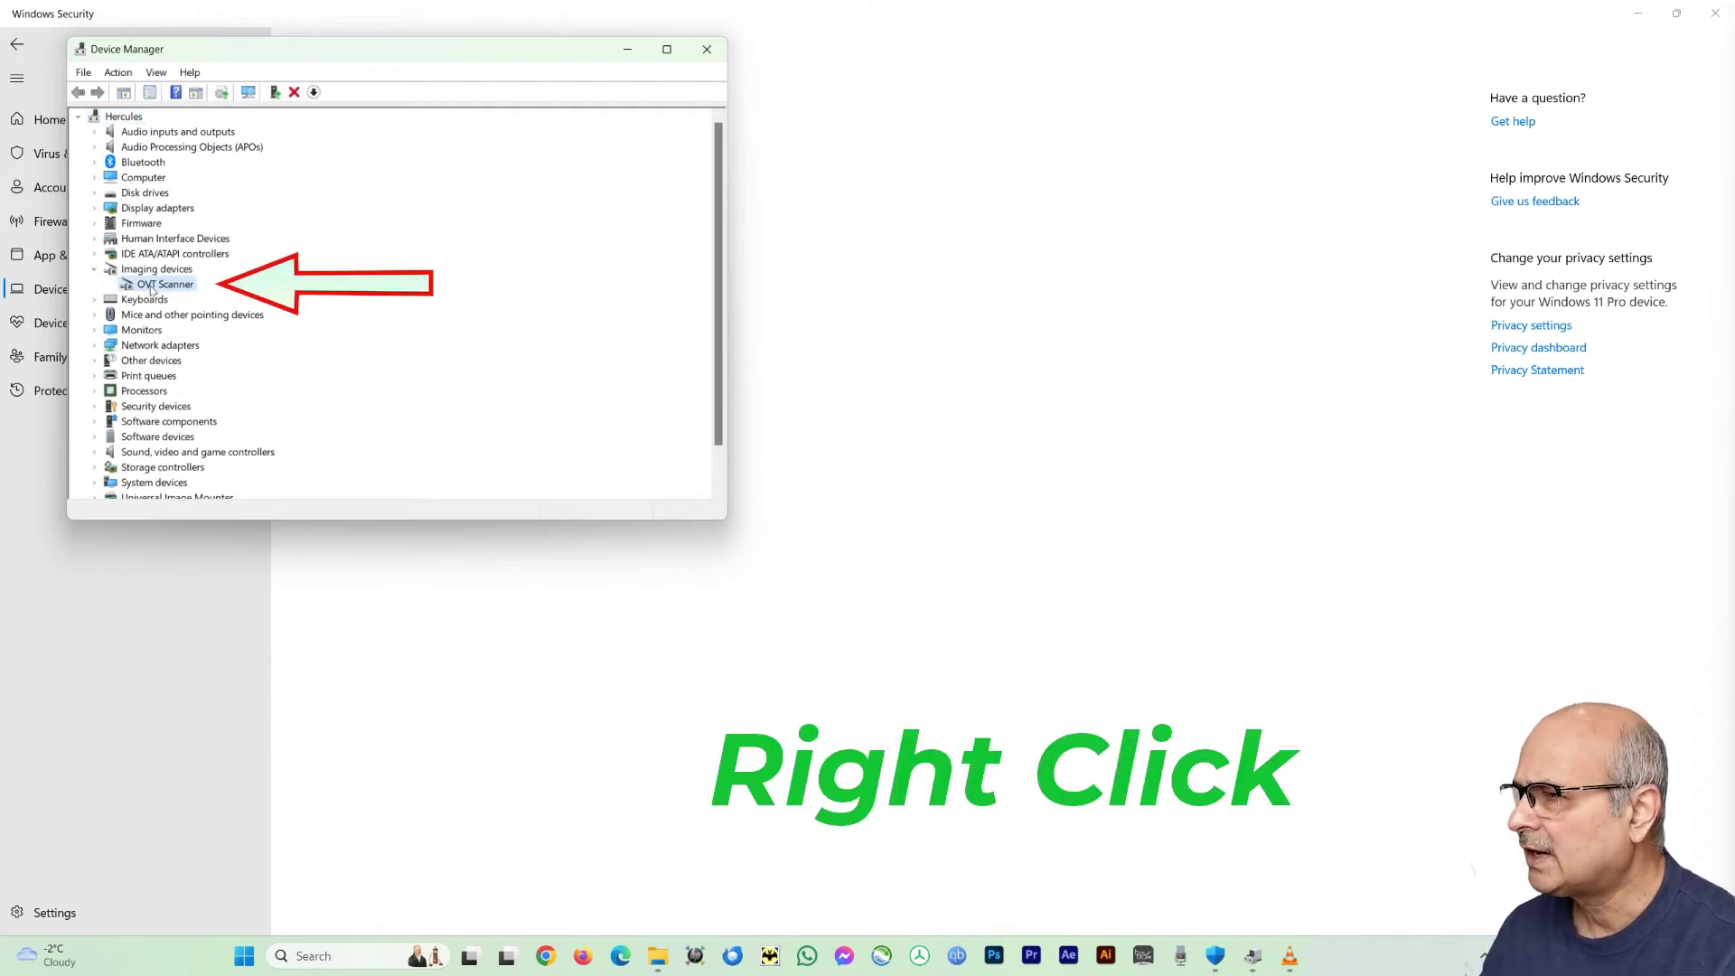
pyautogui.rightClick(162, 287)
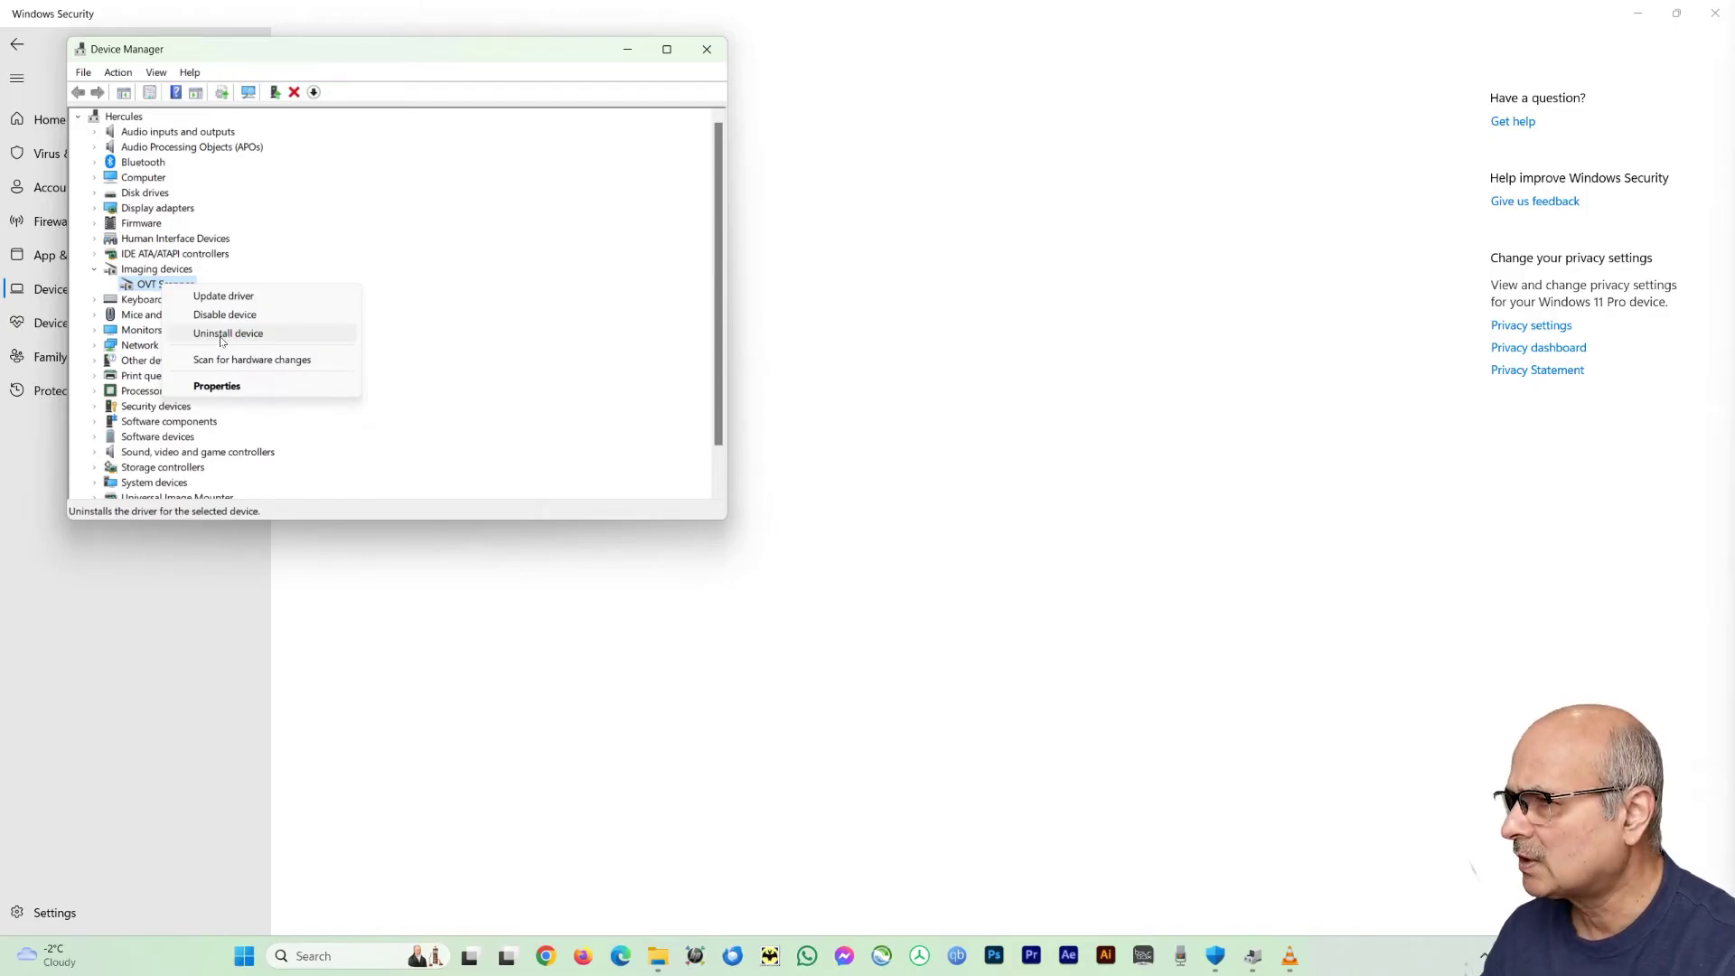
# Uninstall the OVT Scanner from its Driver tab, with 'Attempt to remove the driver' ticked.
pyautogui.click(228, 388)
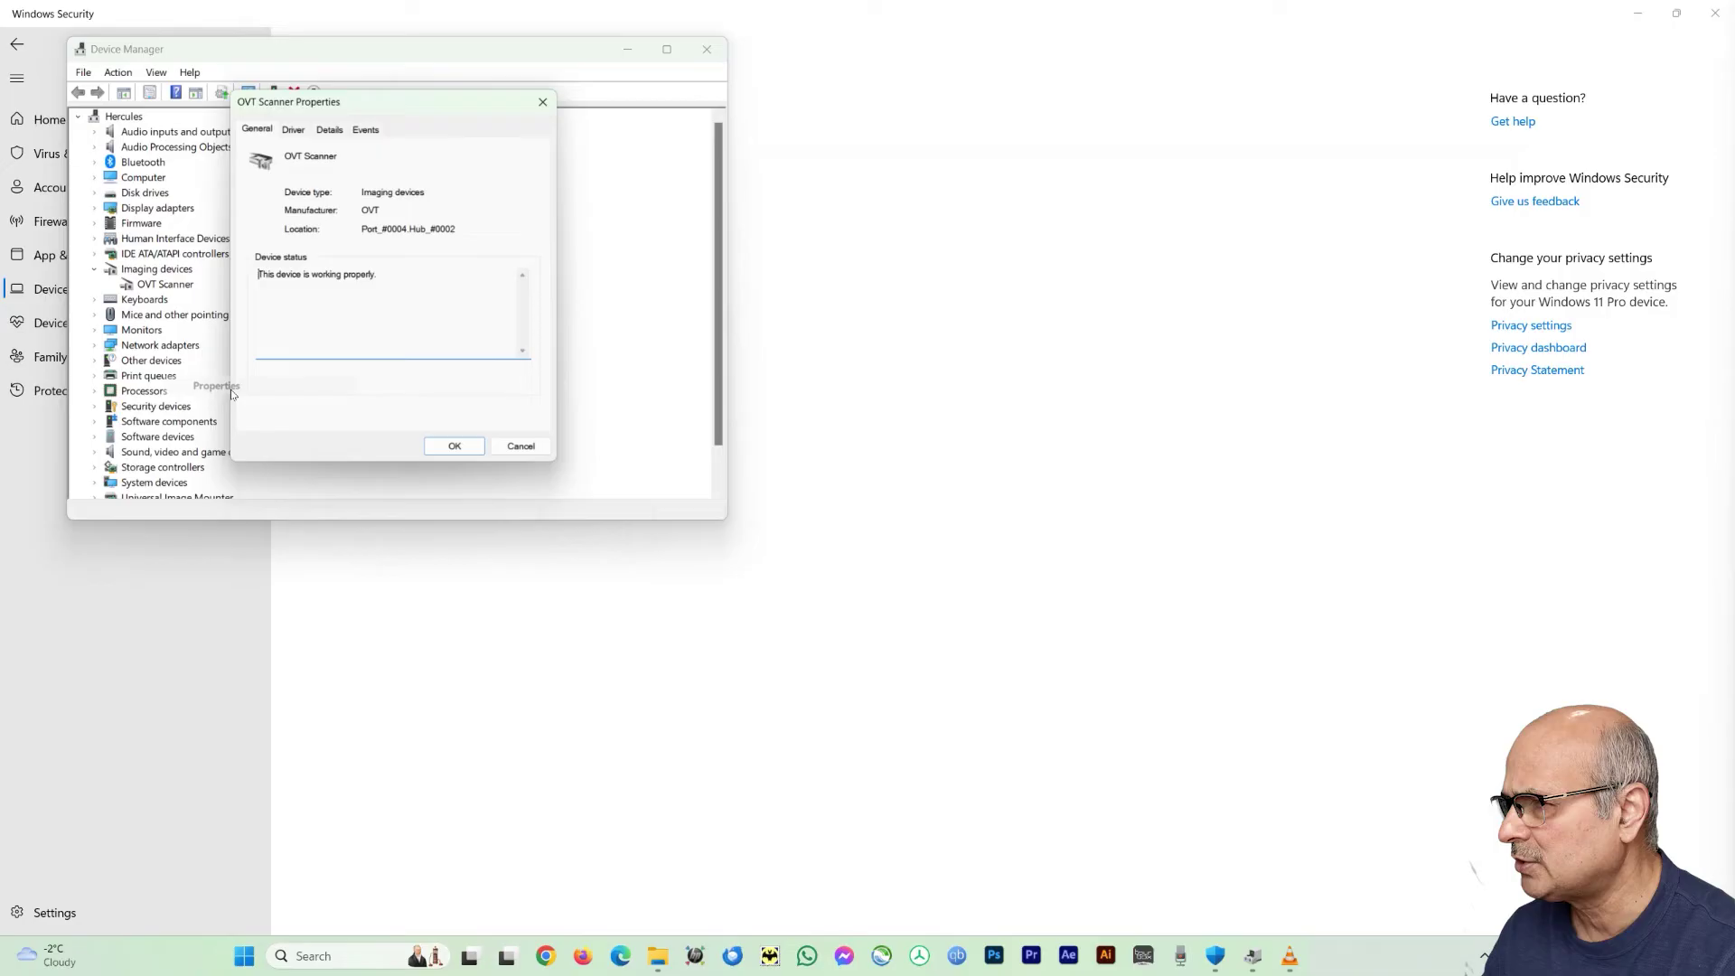
pyautogui.click(293, 128)
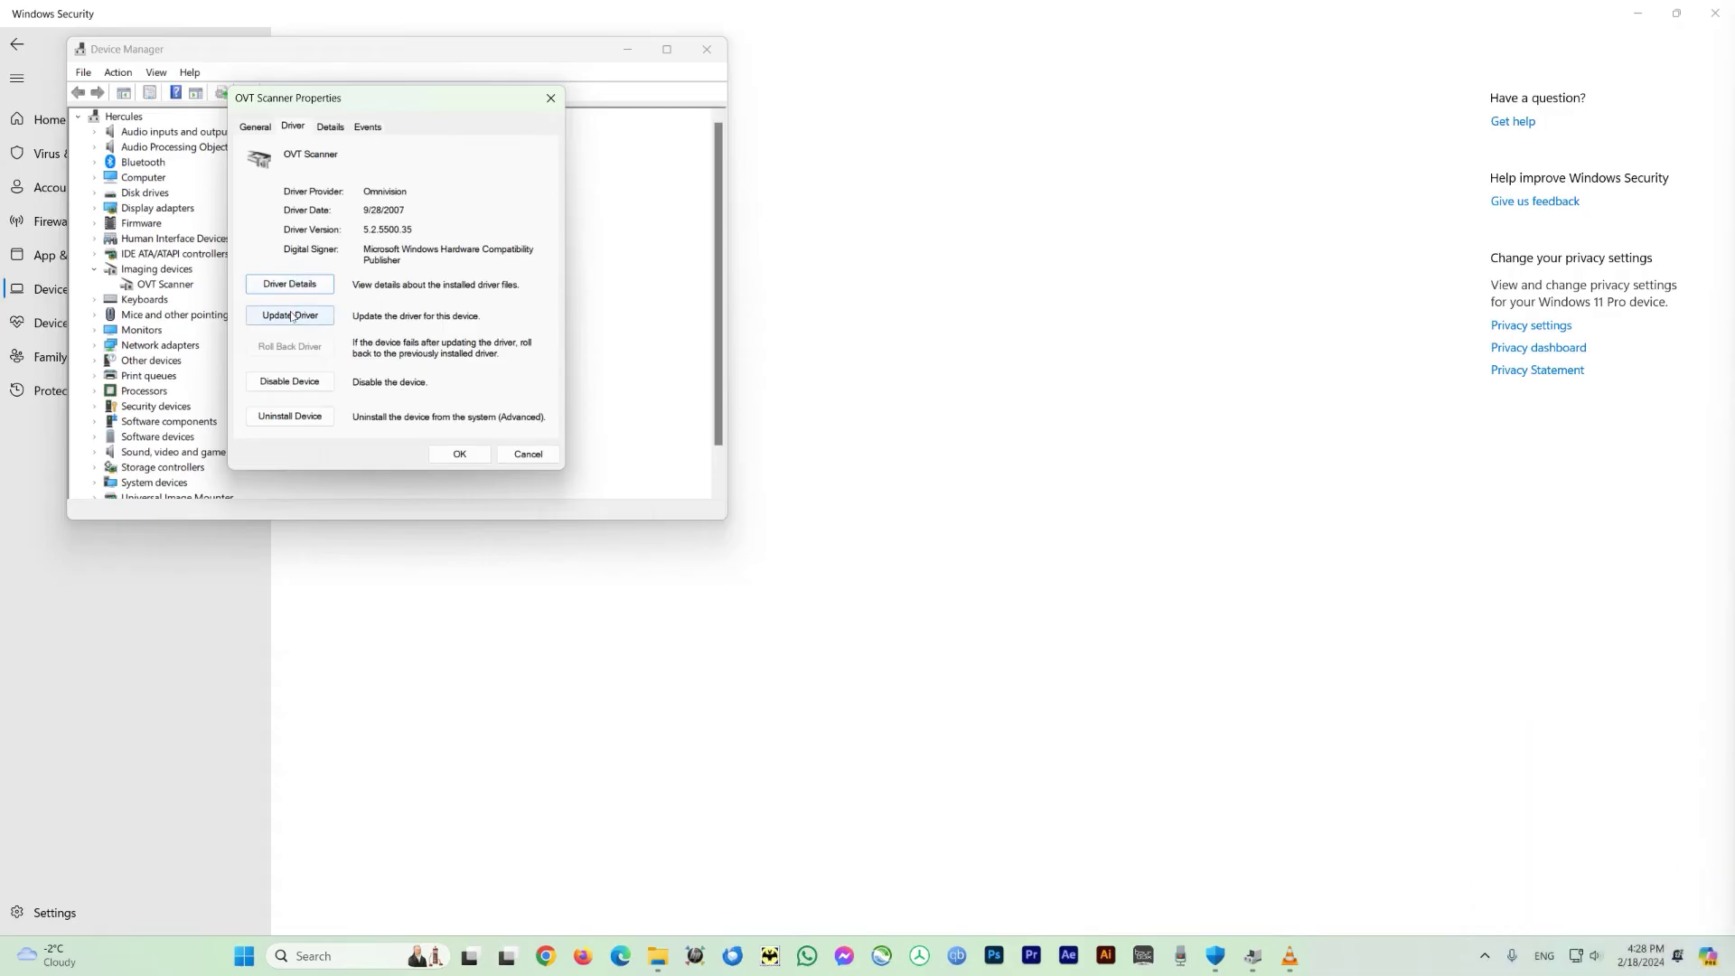
pyautogui.click(290, 417)
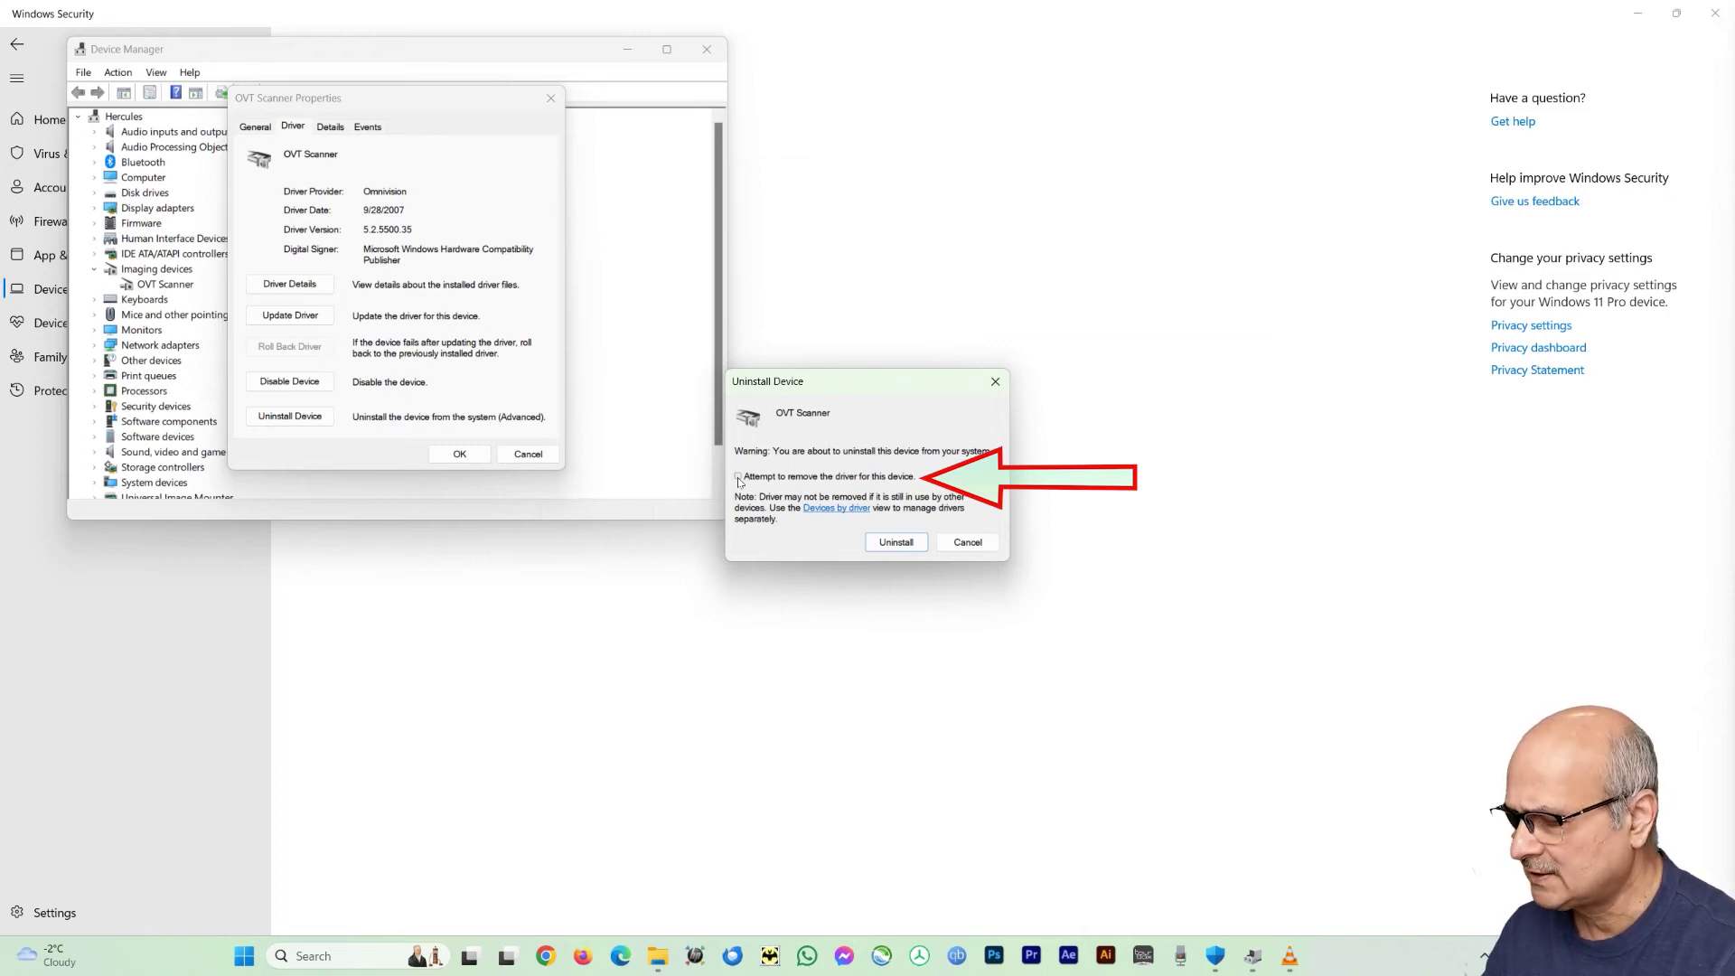
pyautogui.click(739, 481)
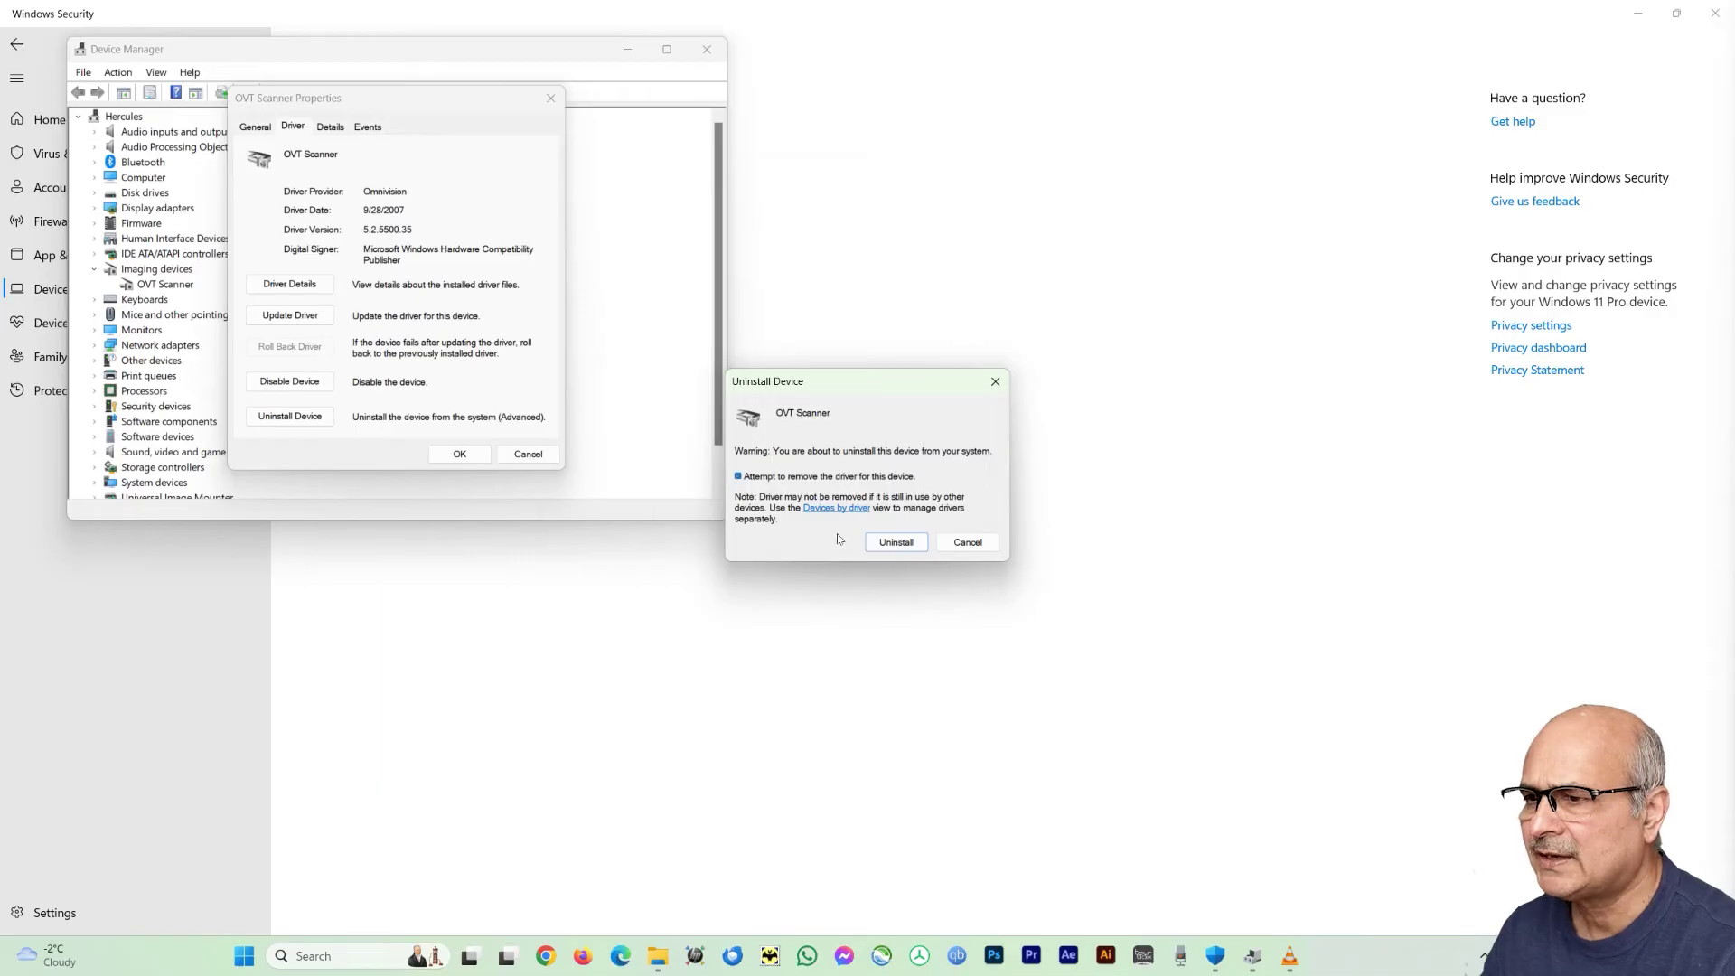
pyautogui.click(897, 544)
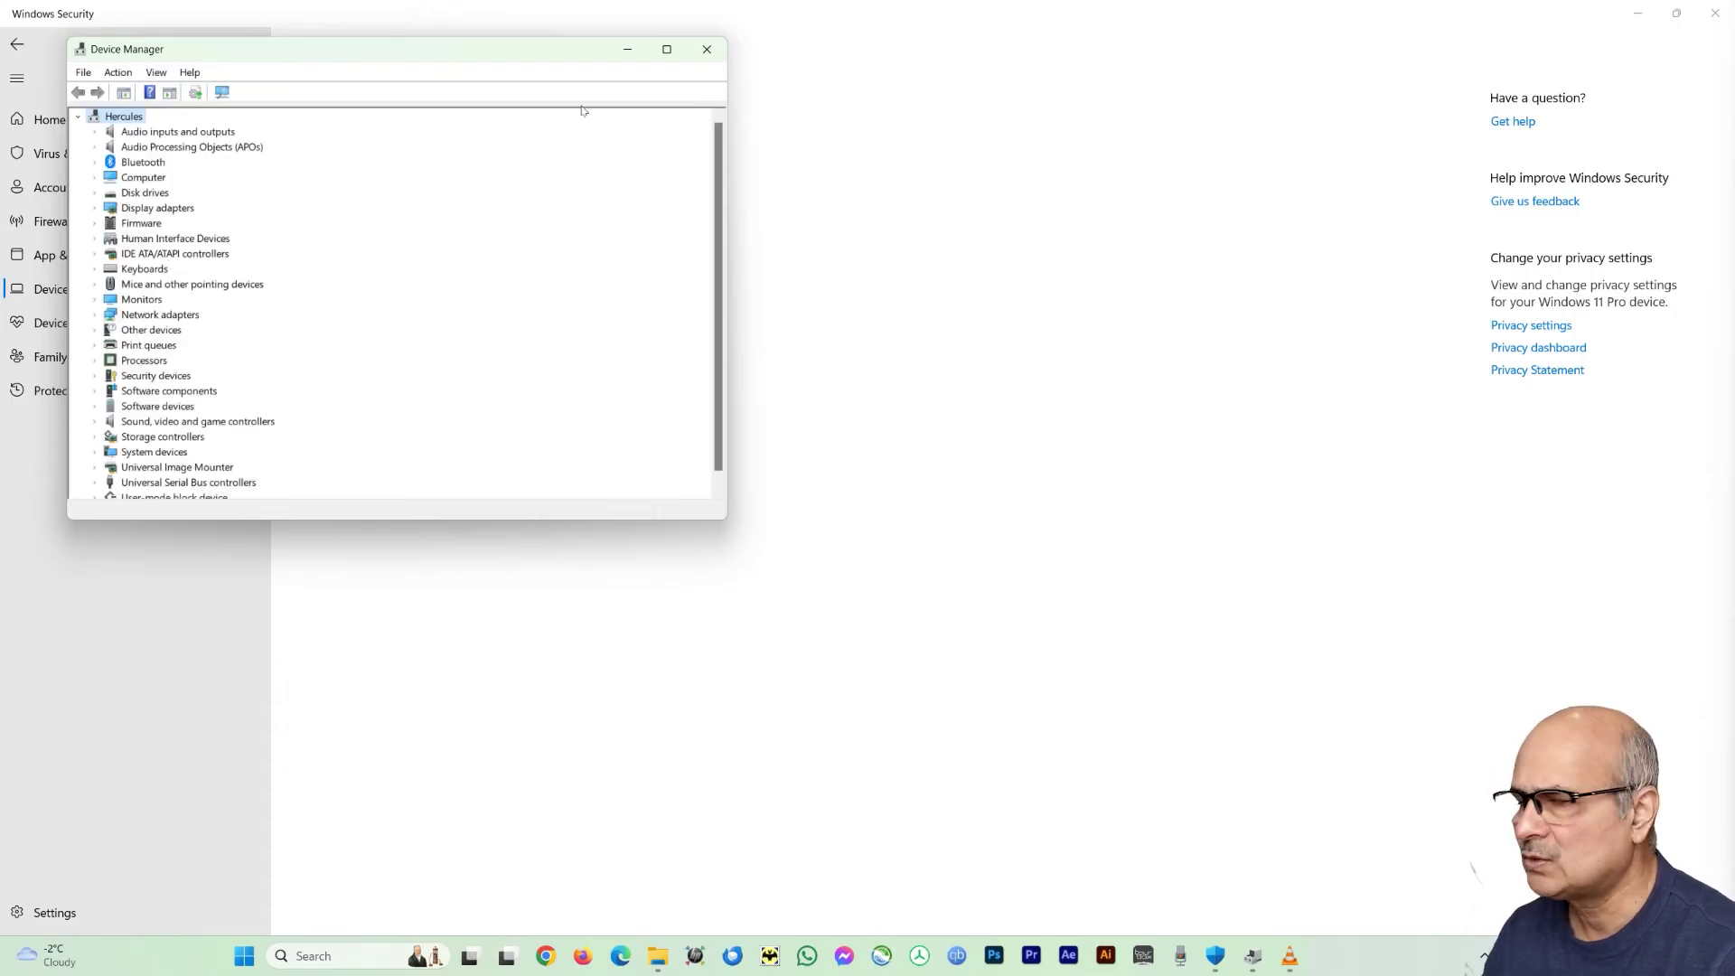
# Close Device Manager, return to Core isolation, and scan again so Memory integrity turns on.
pyautogui.click(700, 57)
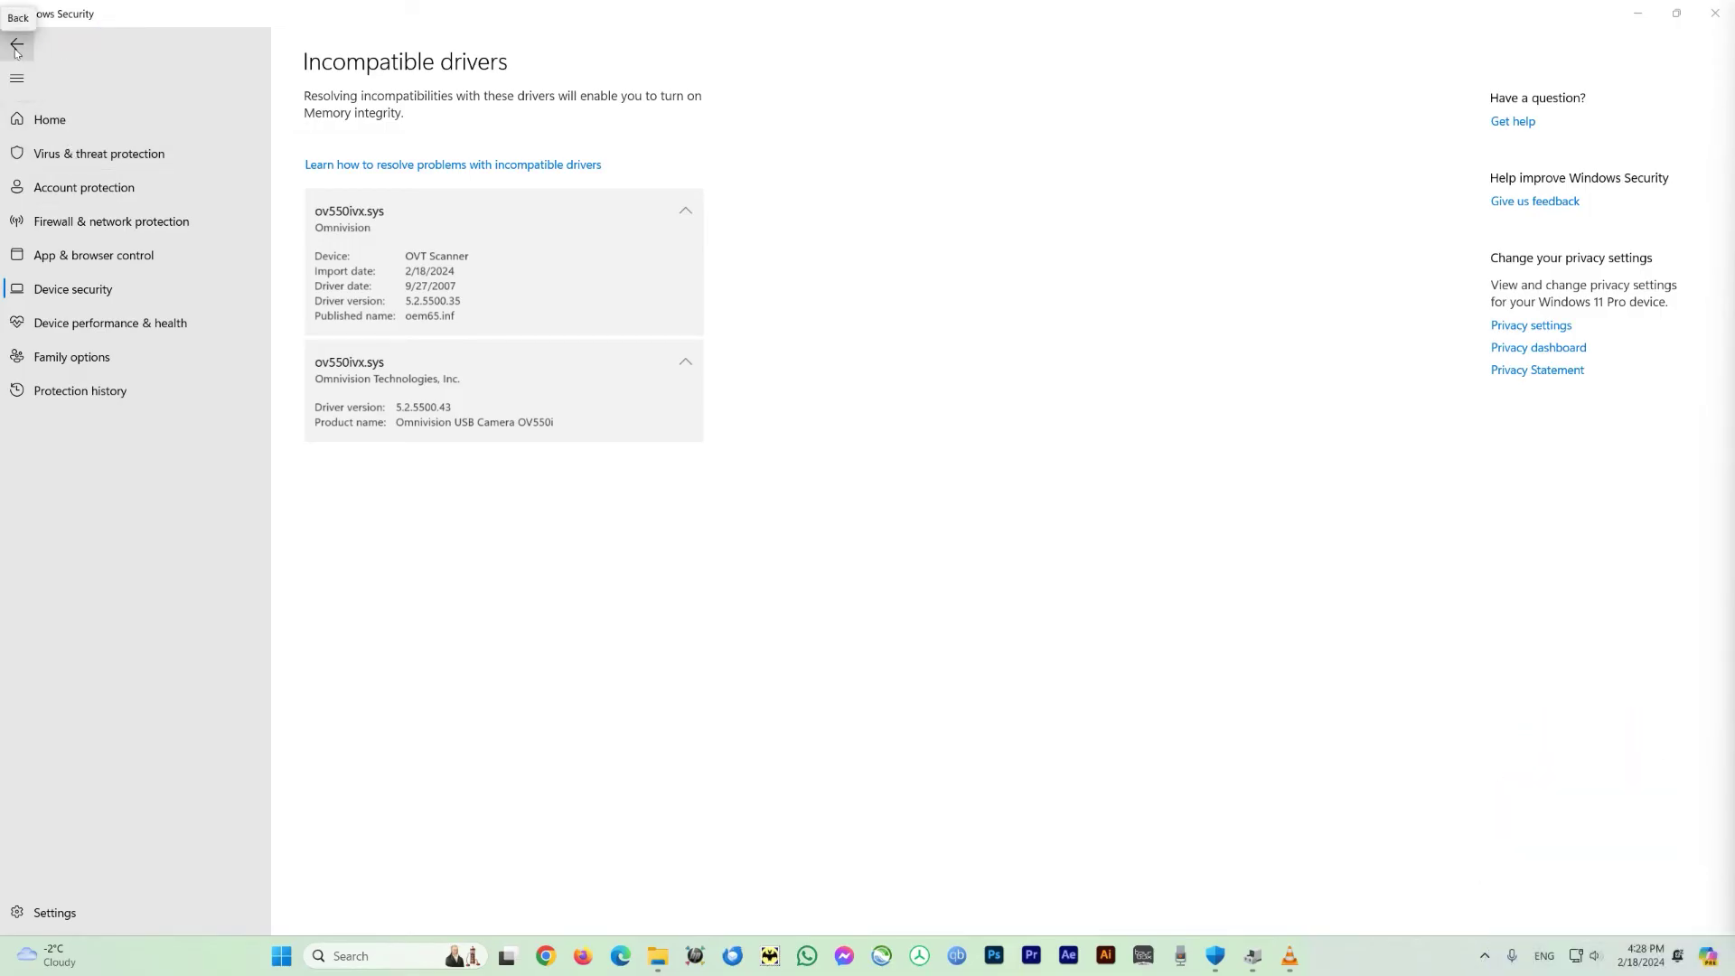
pyautogui.click(16, 45)
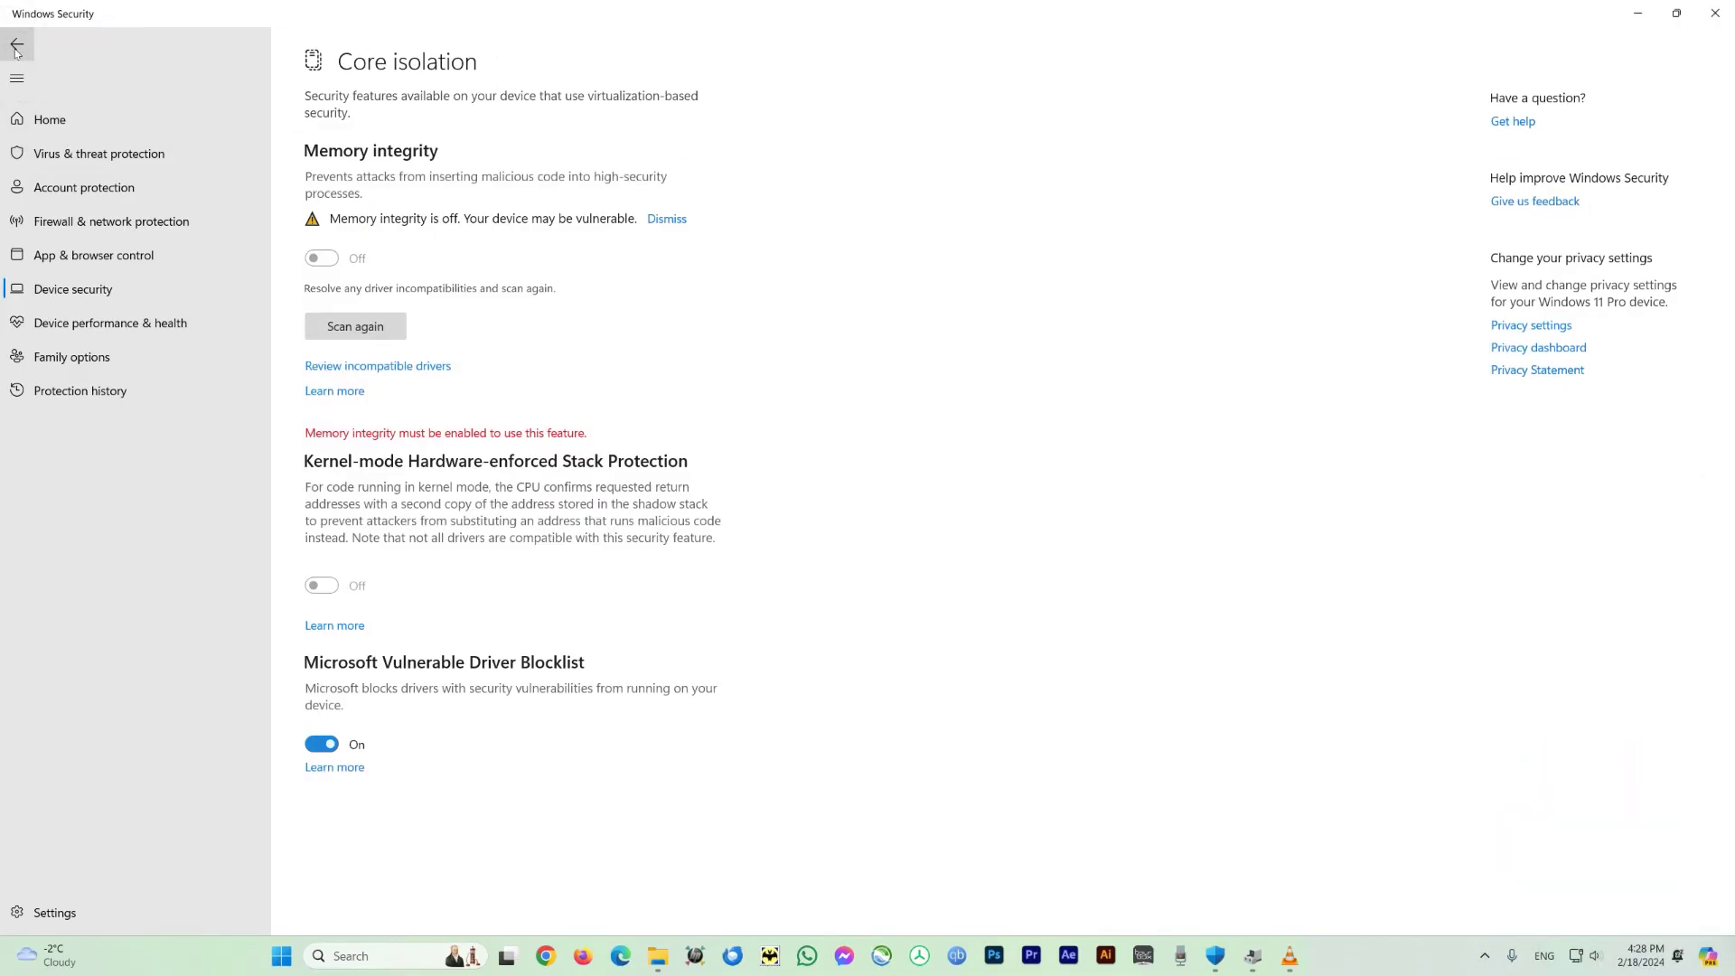
pyautogui.click(357, 329)
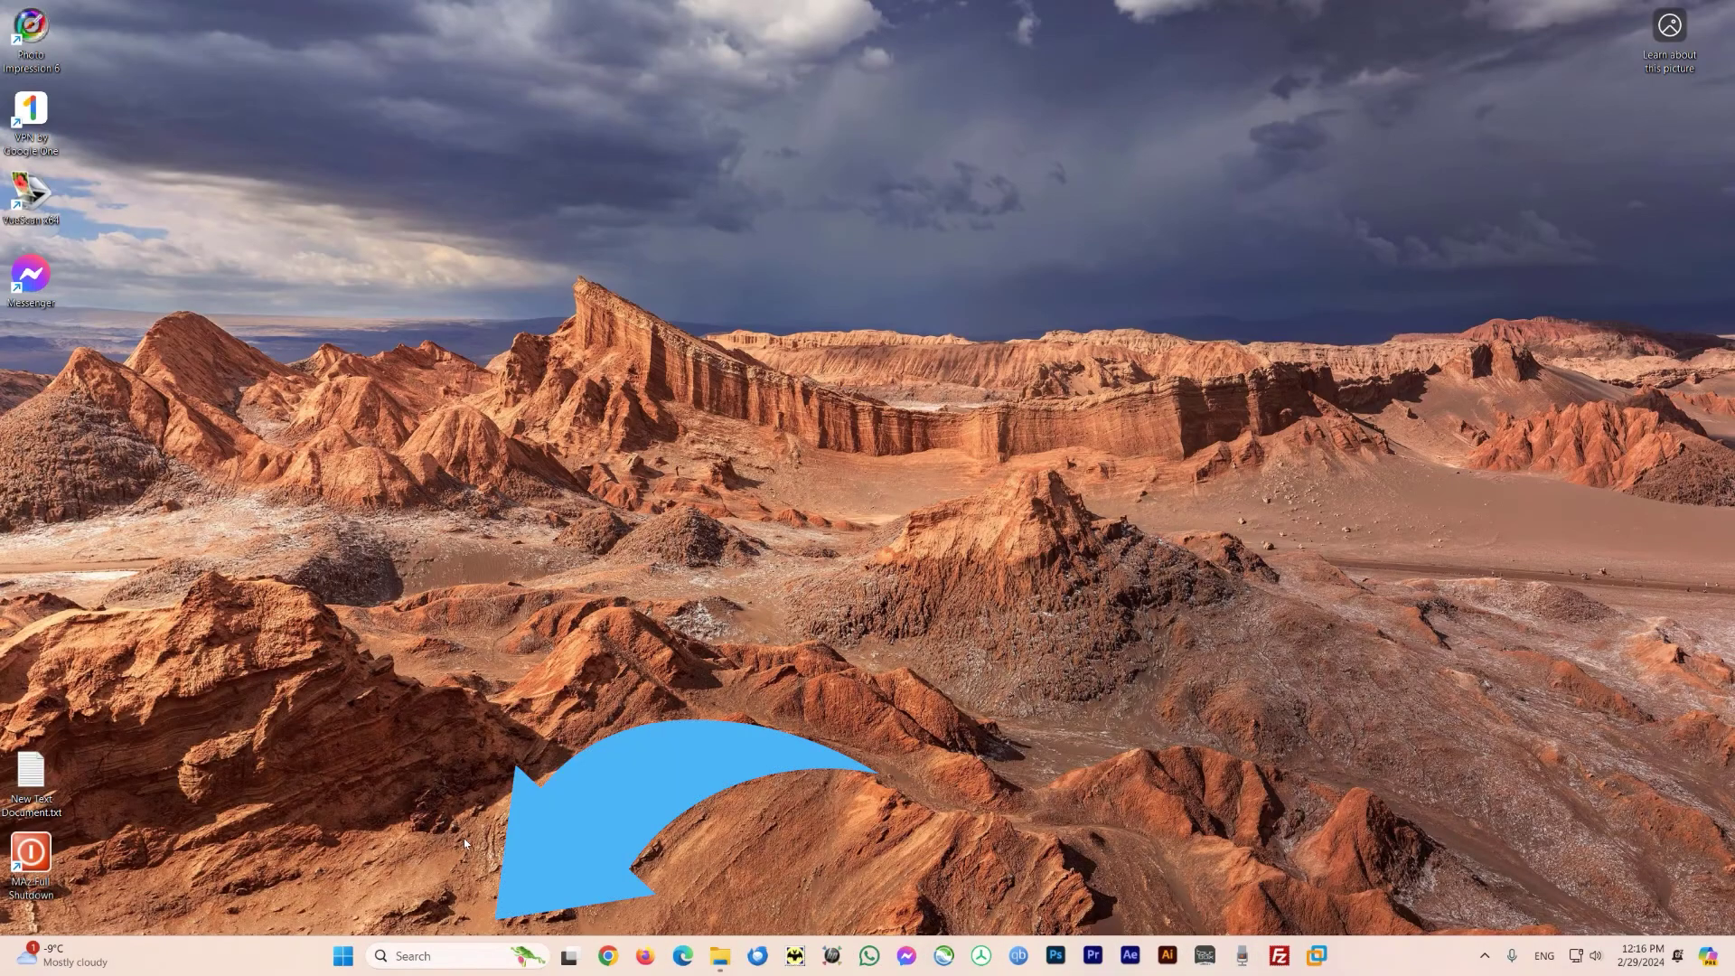
# Search 'apps', open Add or remove programs, and select the Installed apps search box.
pyautogui.click(407, 955)
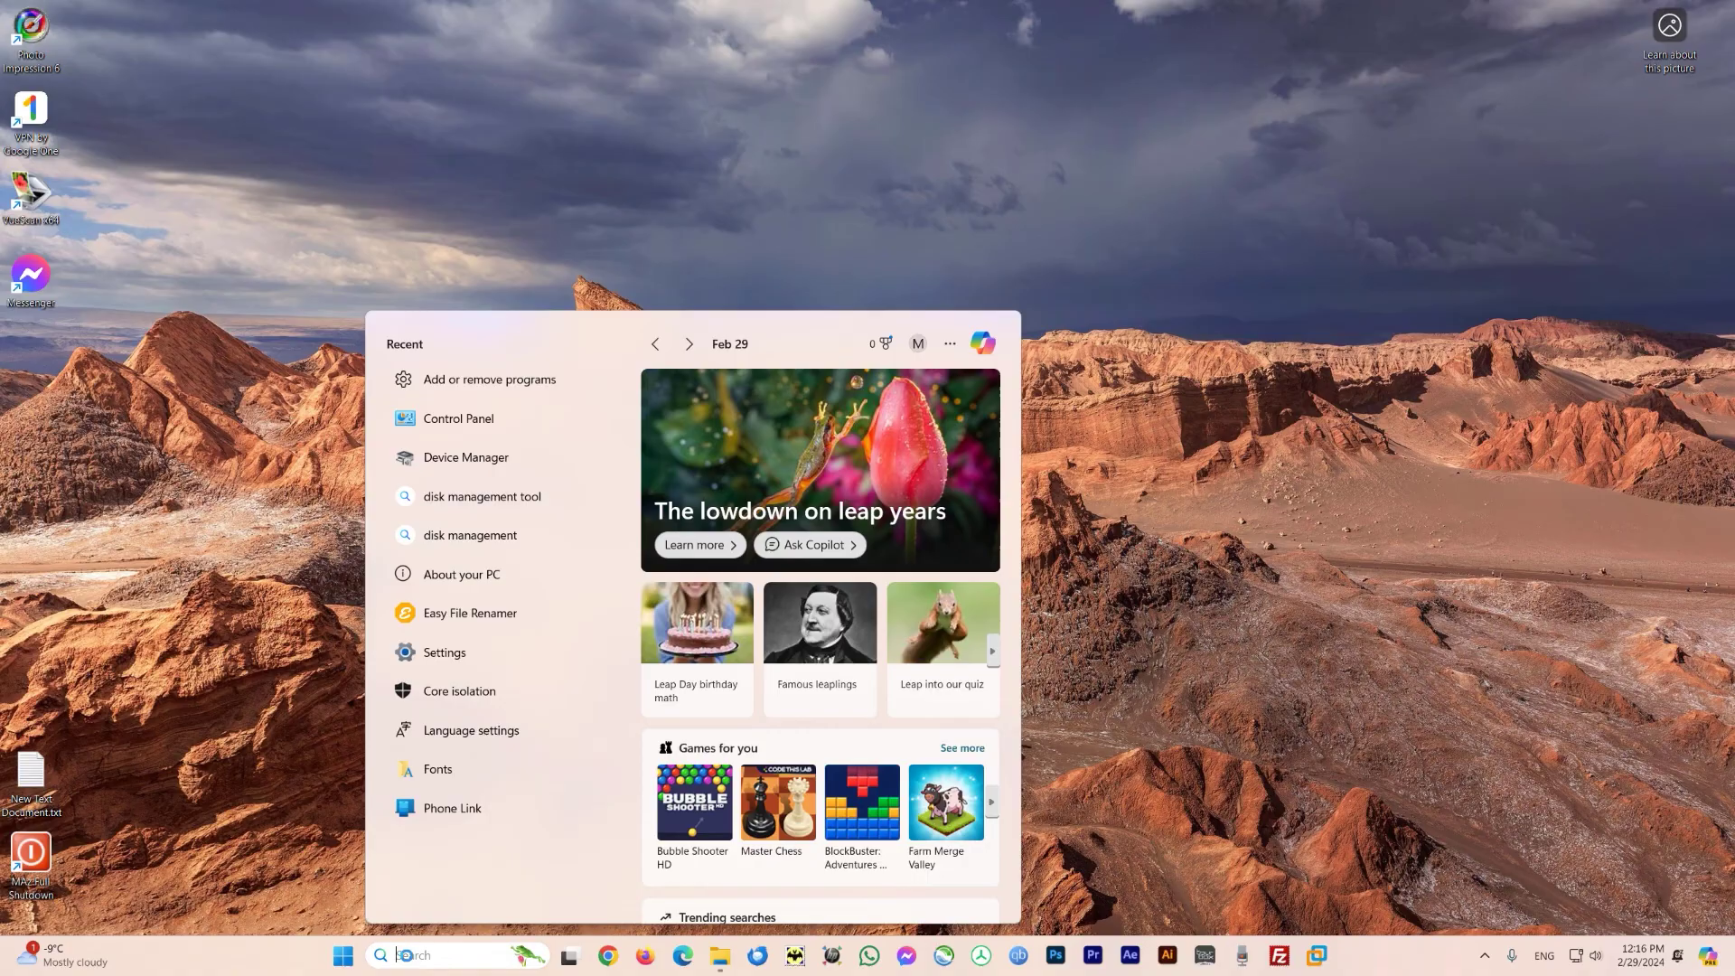
pyautogui.write('apps')
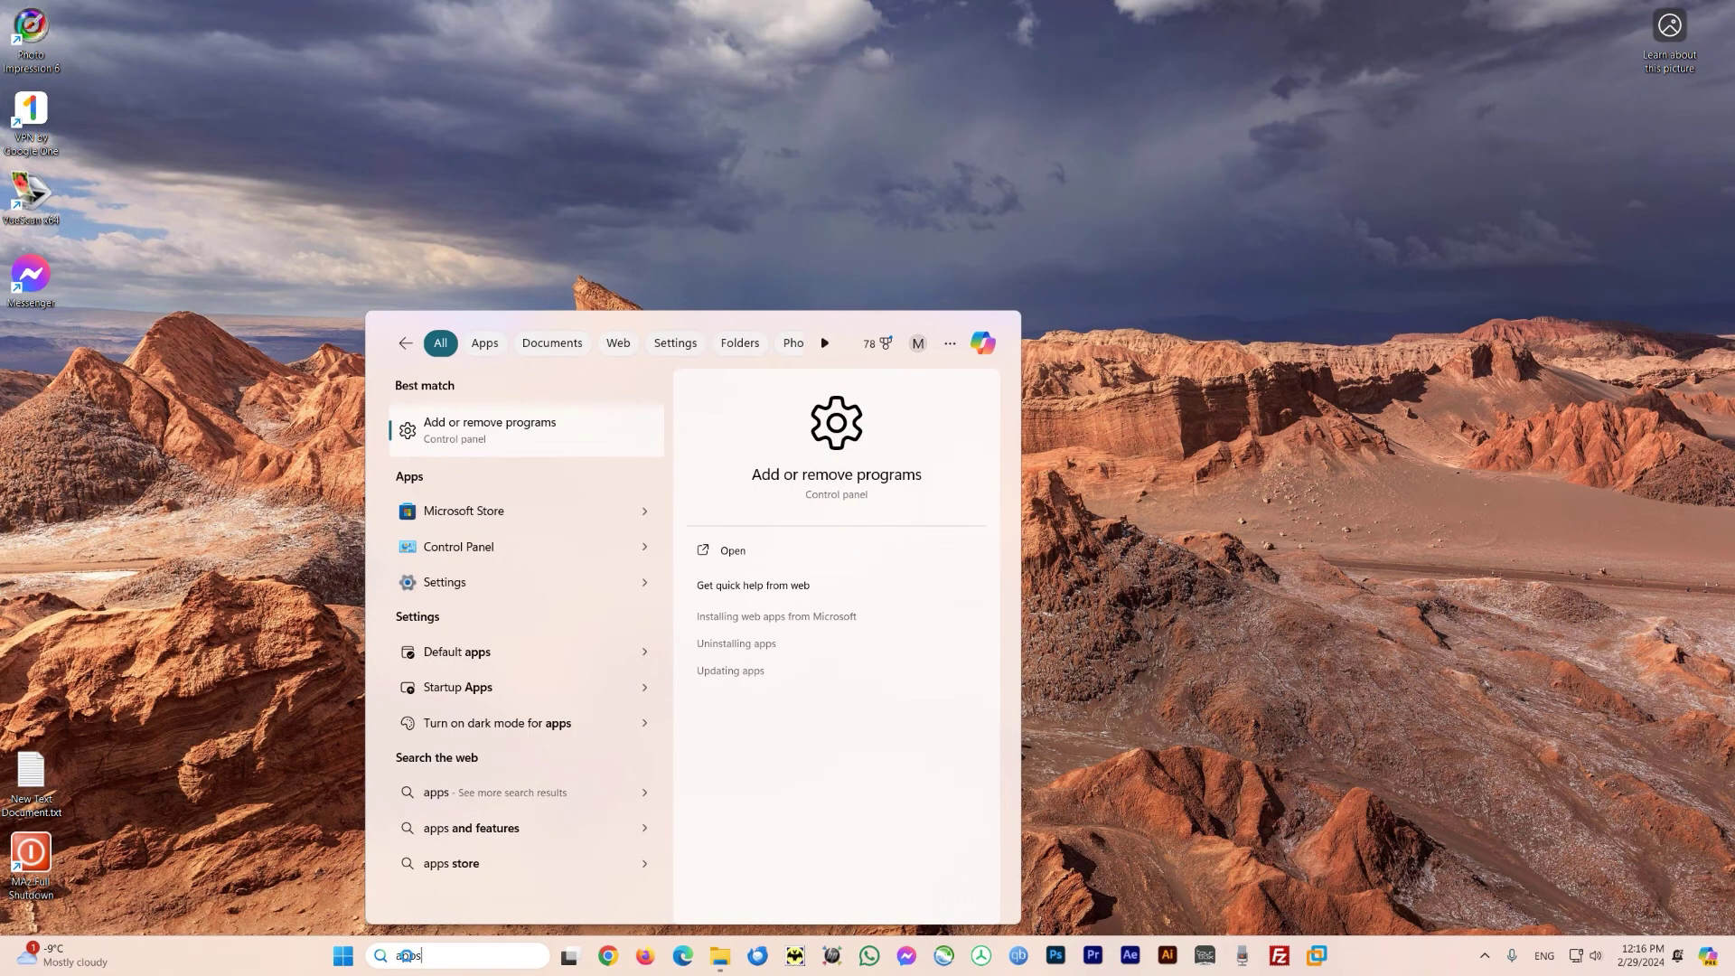
pyautogui.click(510, 440)
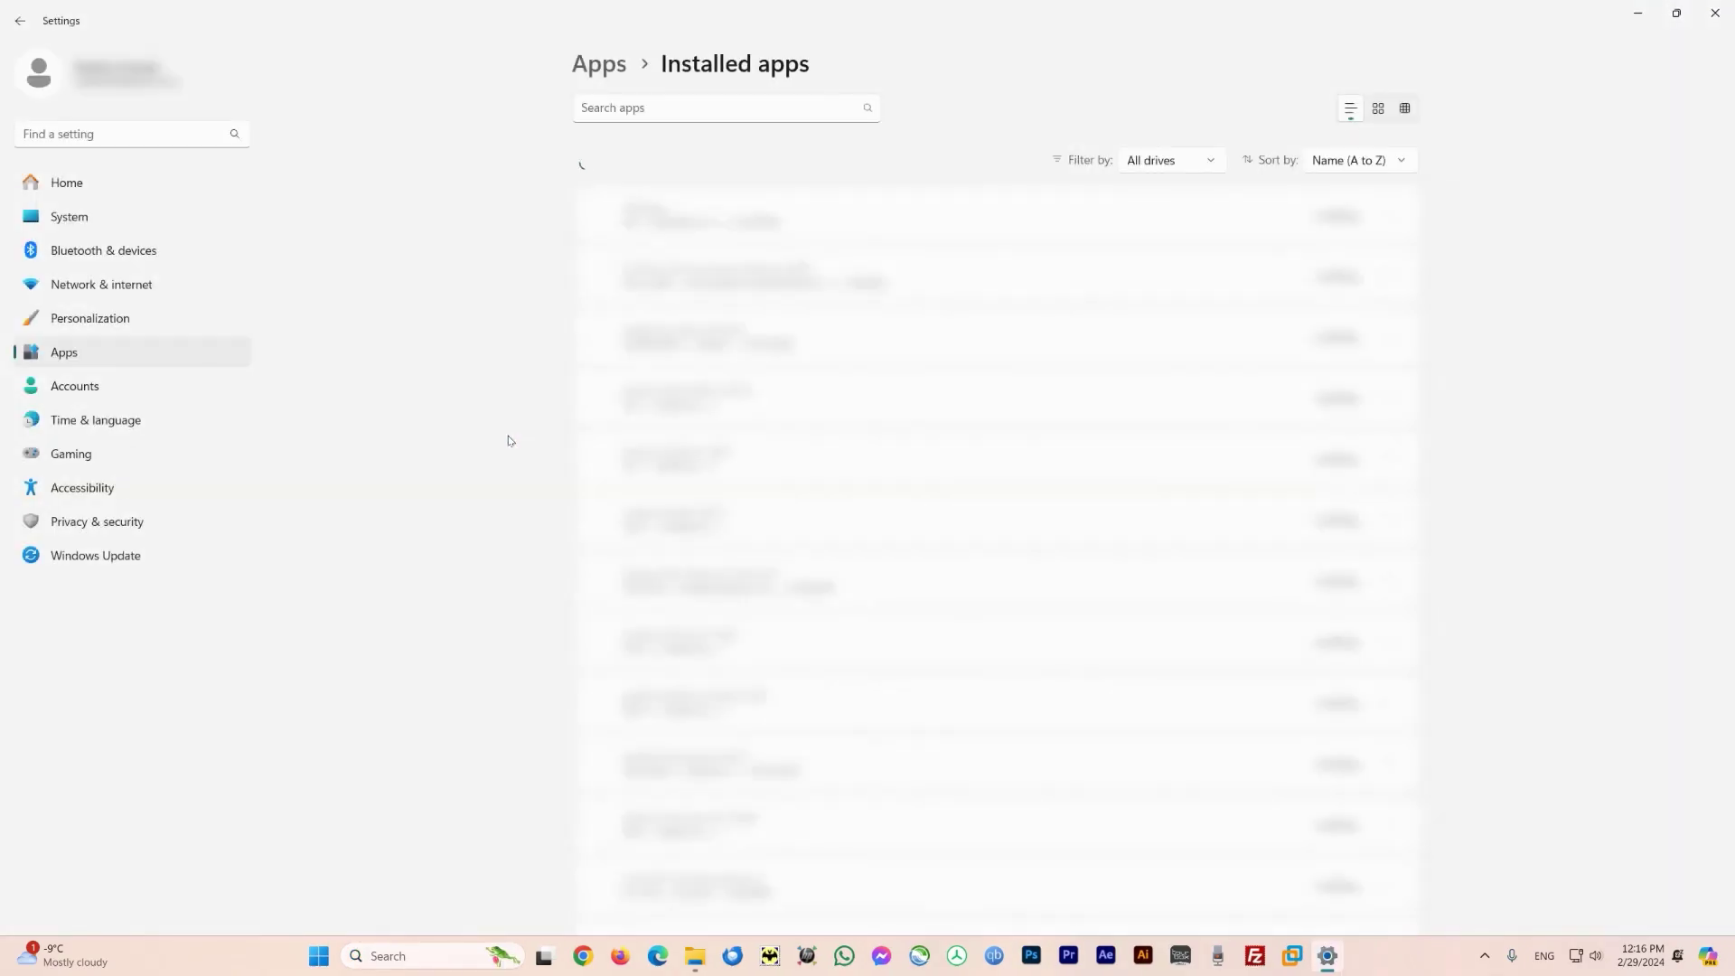
pyautogui.click(603, 108)
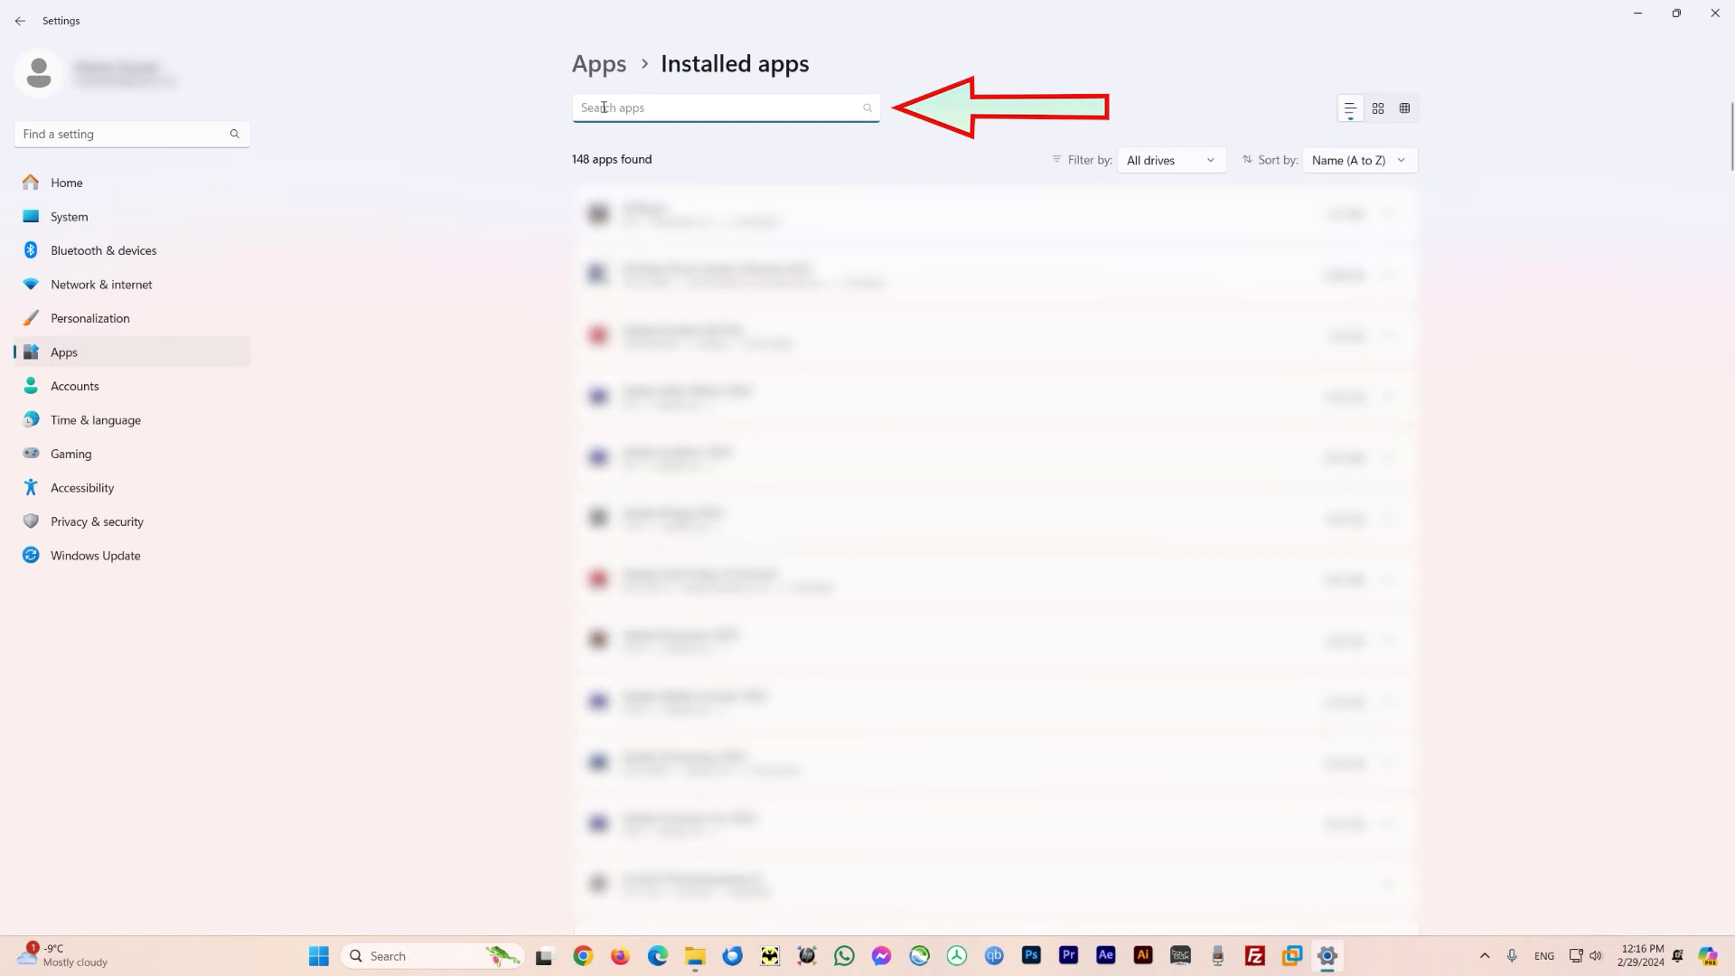
# Search installed apps for 'ovt' and uninstall OVTScanner_X64, confirming the removal.
pyautogui.write('ovt')
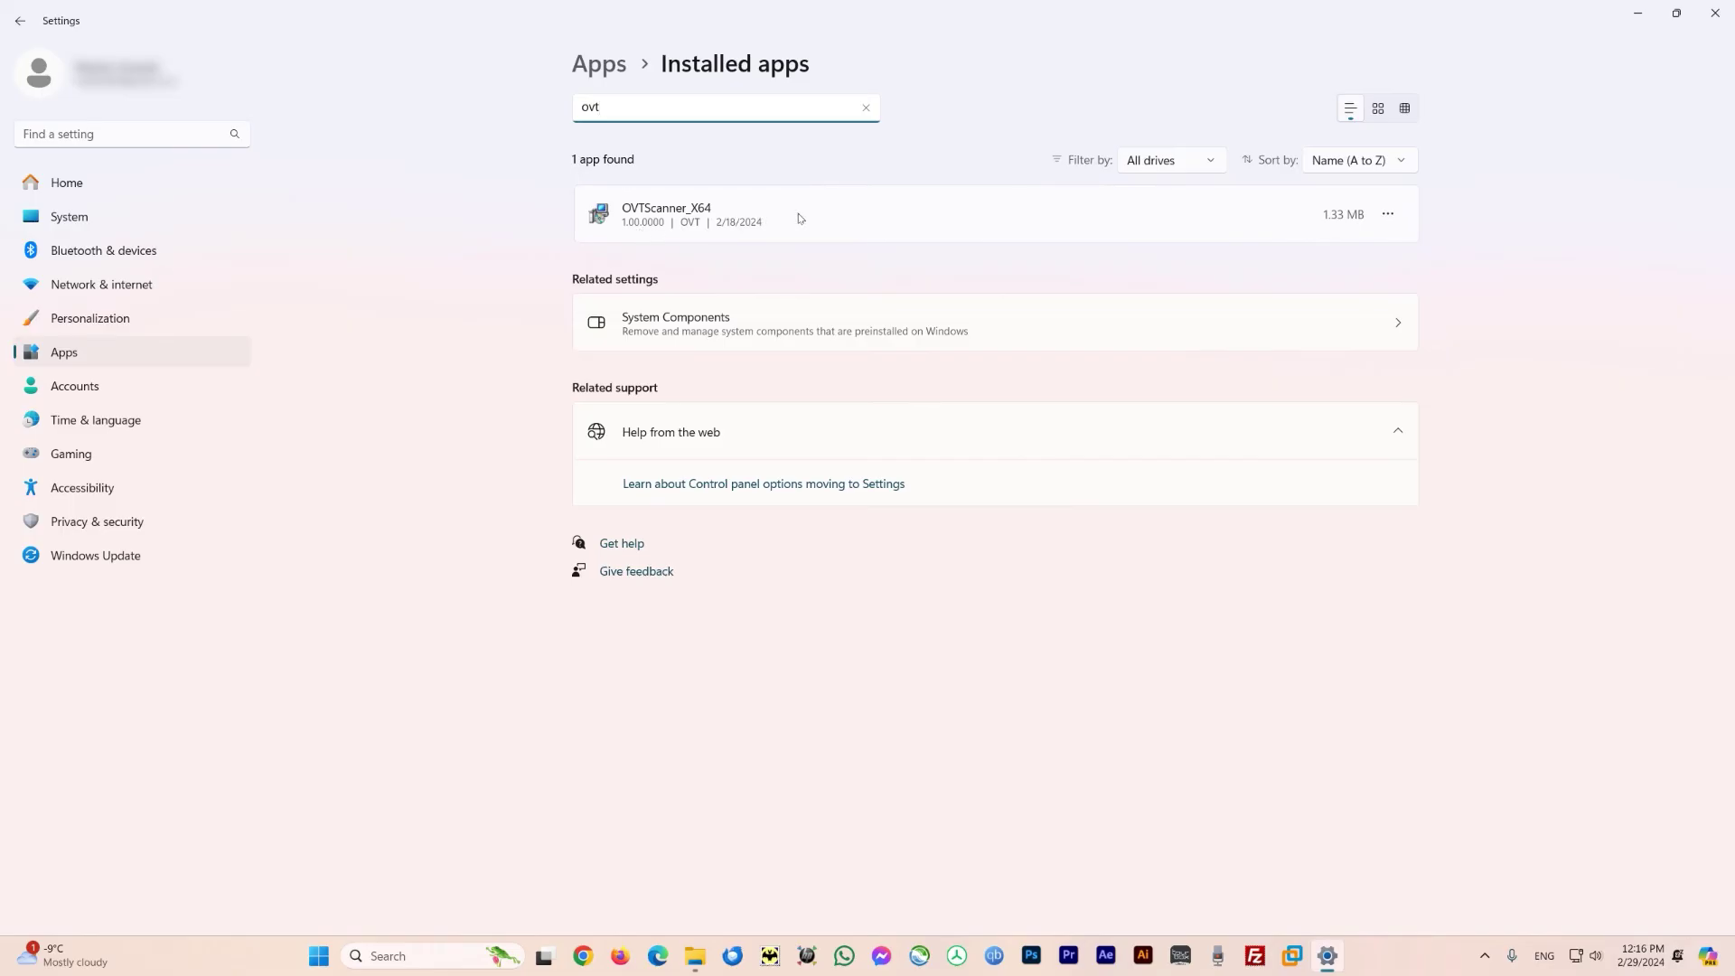
pyautogui.click(1389, 217)
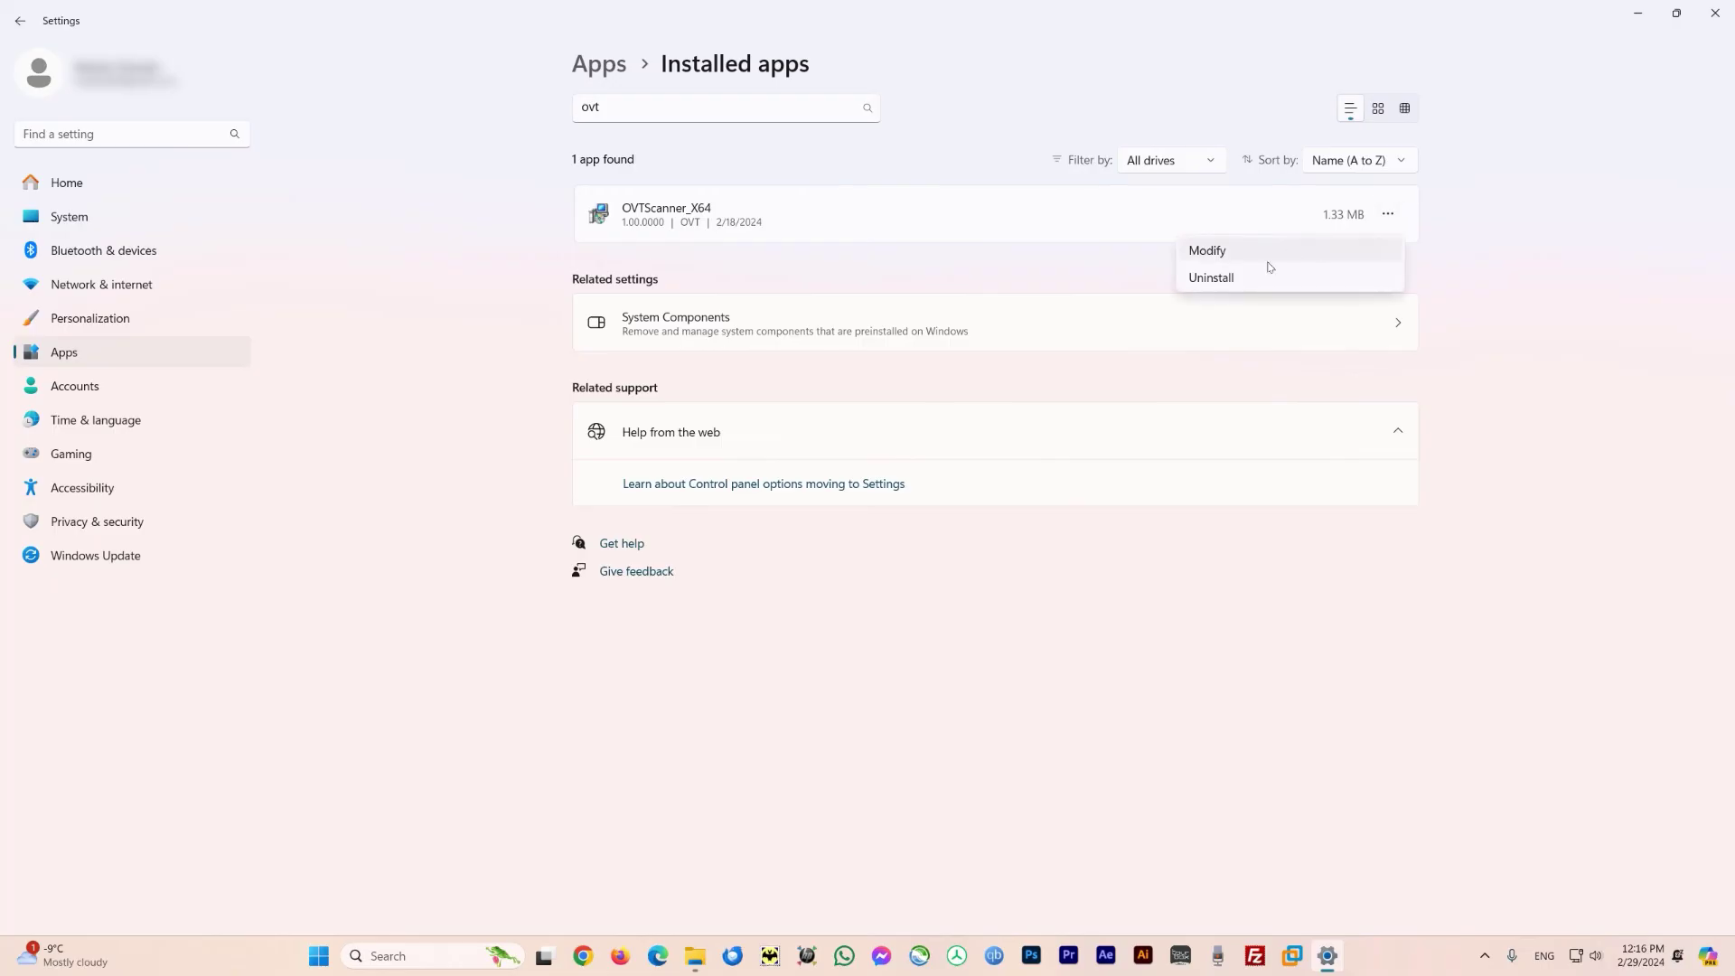
pyautogui.click(1209, 280)
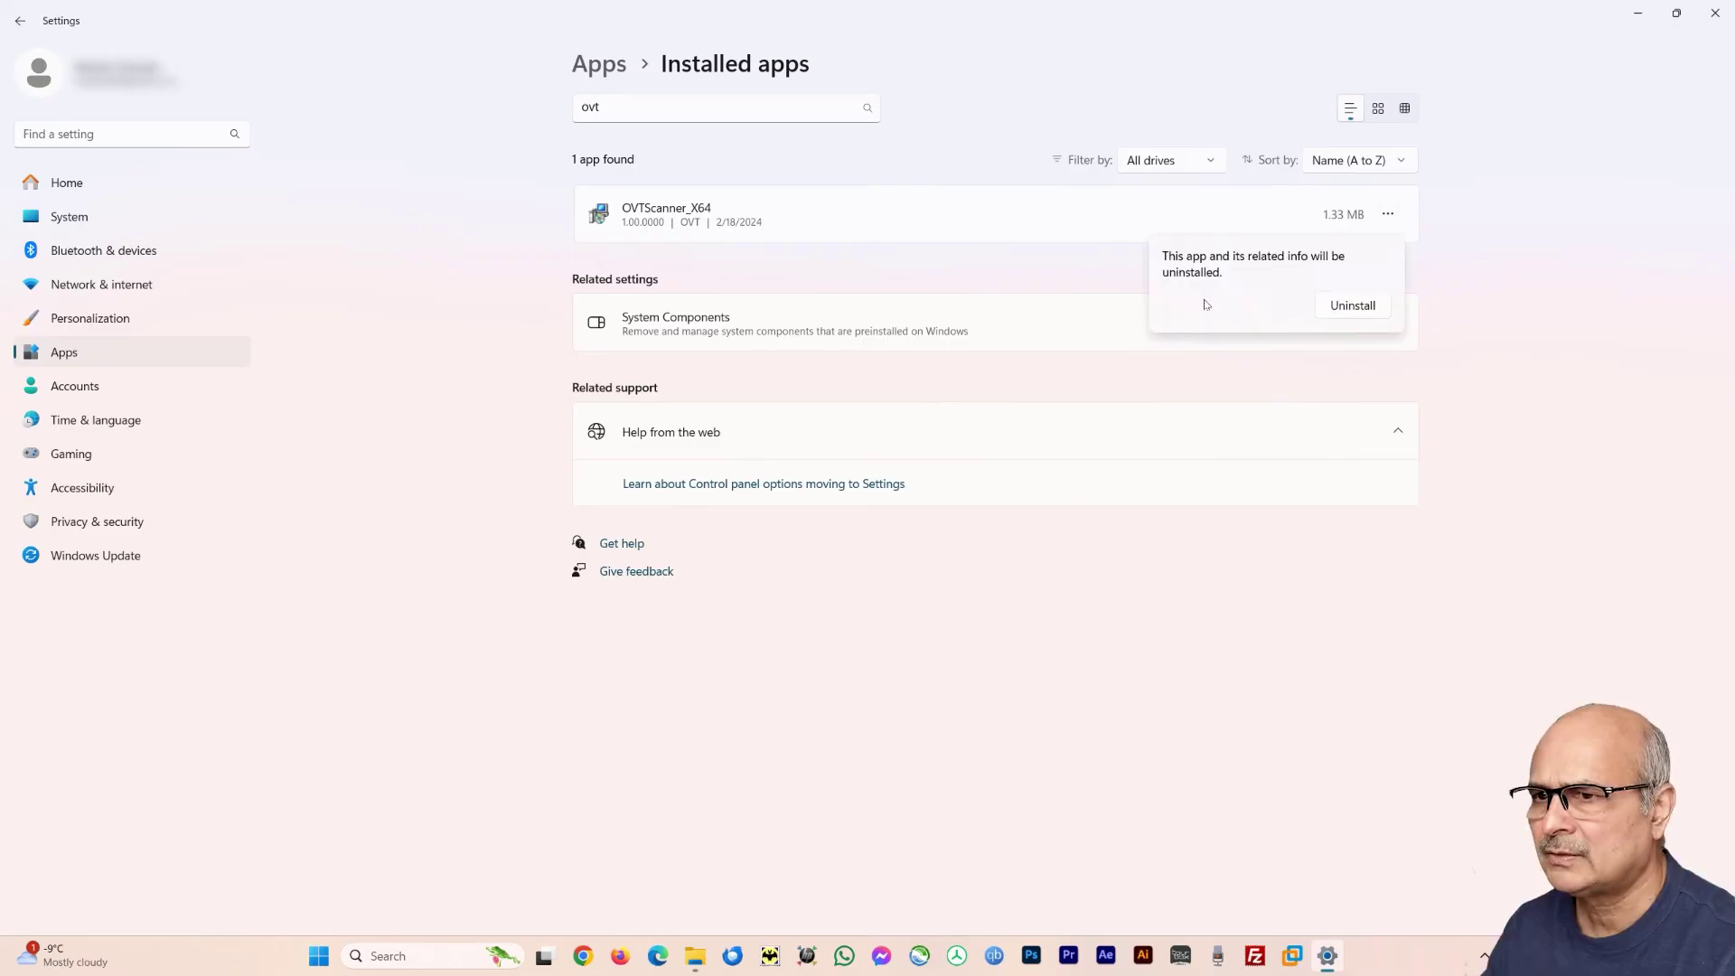
pyautogui.click(1353, 308)
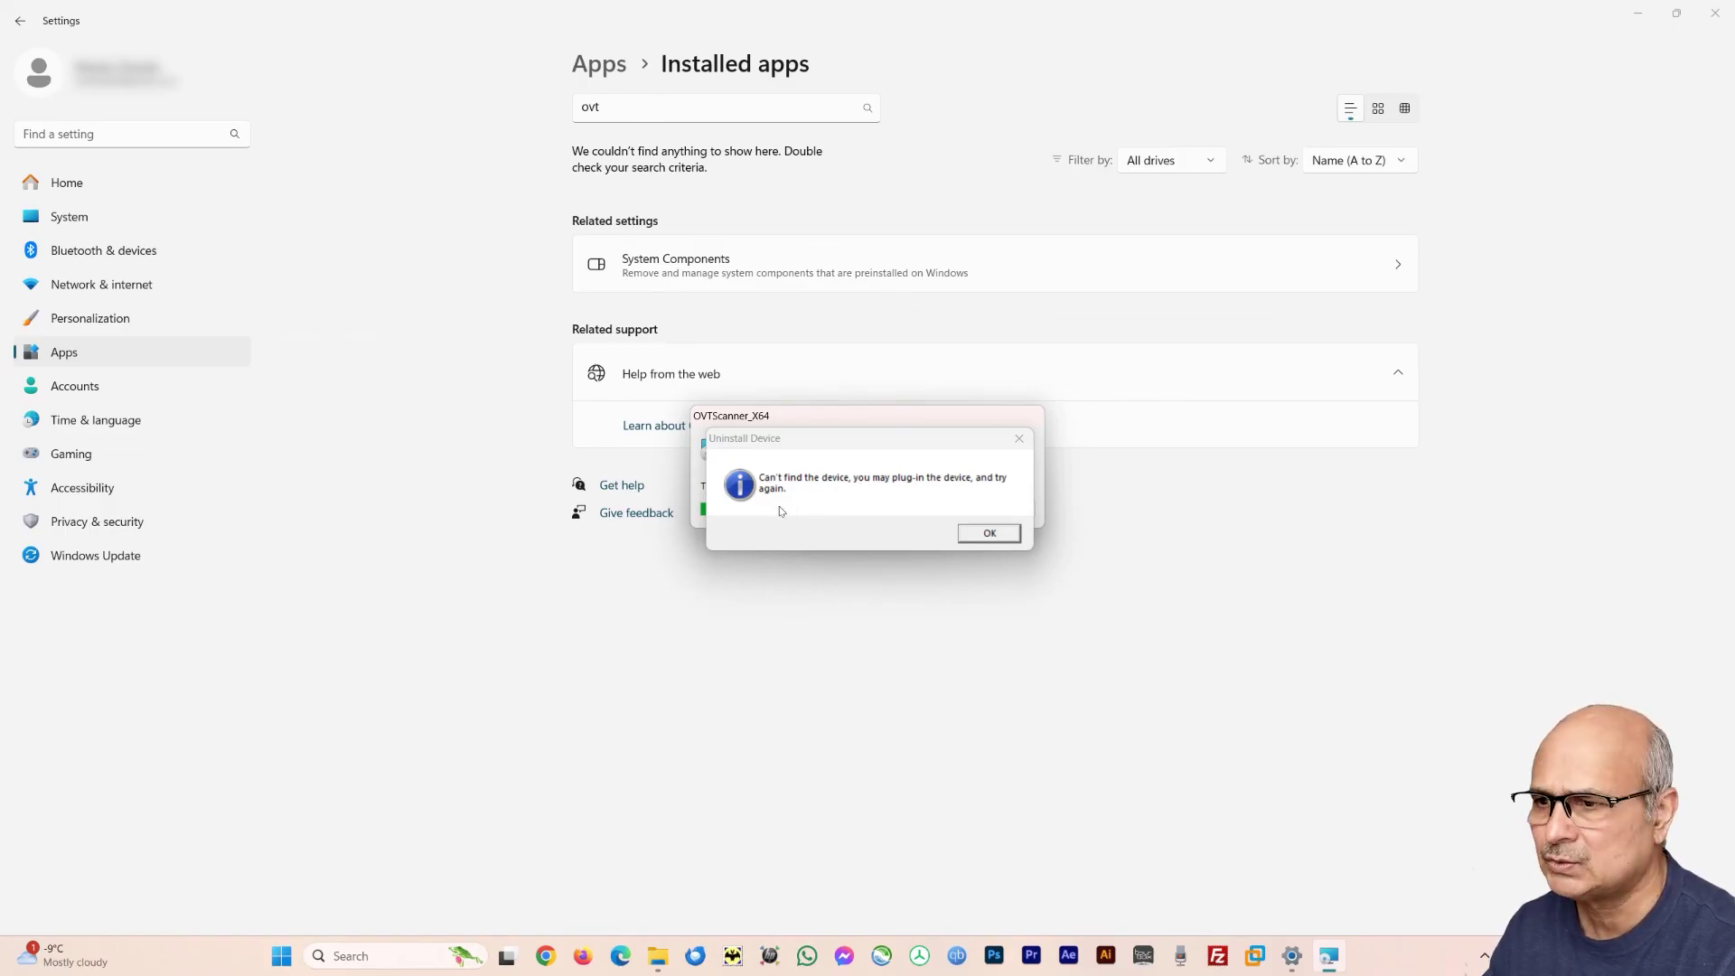
# Dismiss the Uninstall Device notice and clear 'ovt' from the Search apps box.
pyautogui.click(967, 535)
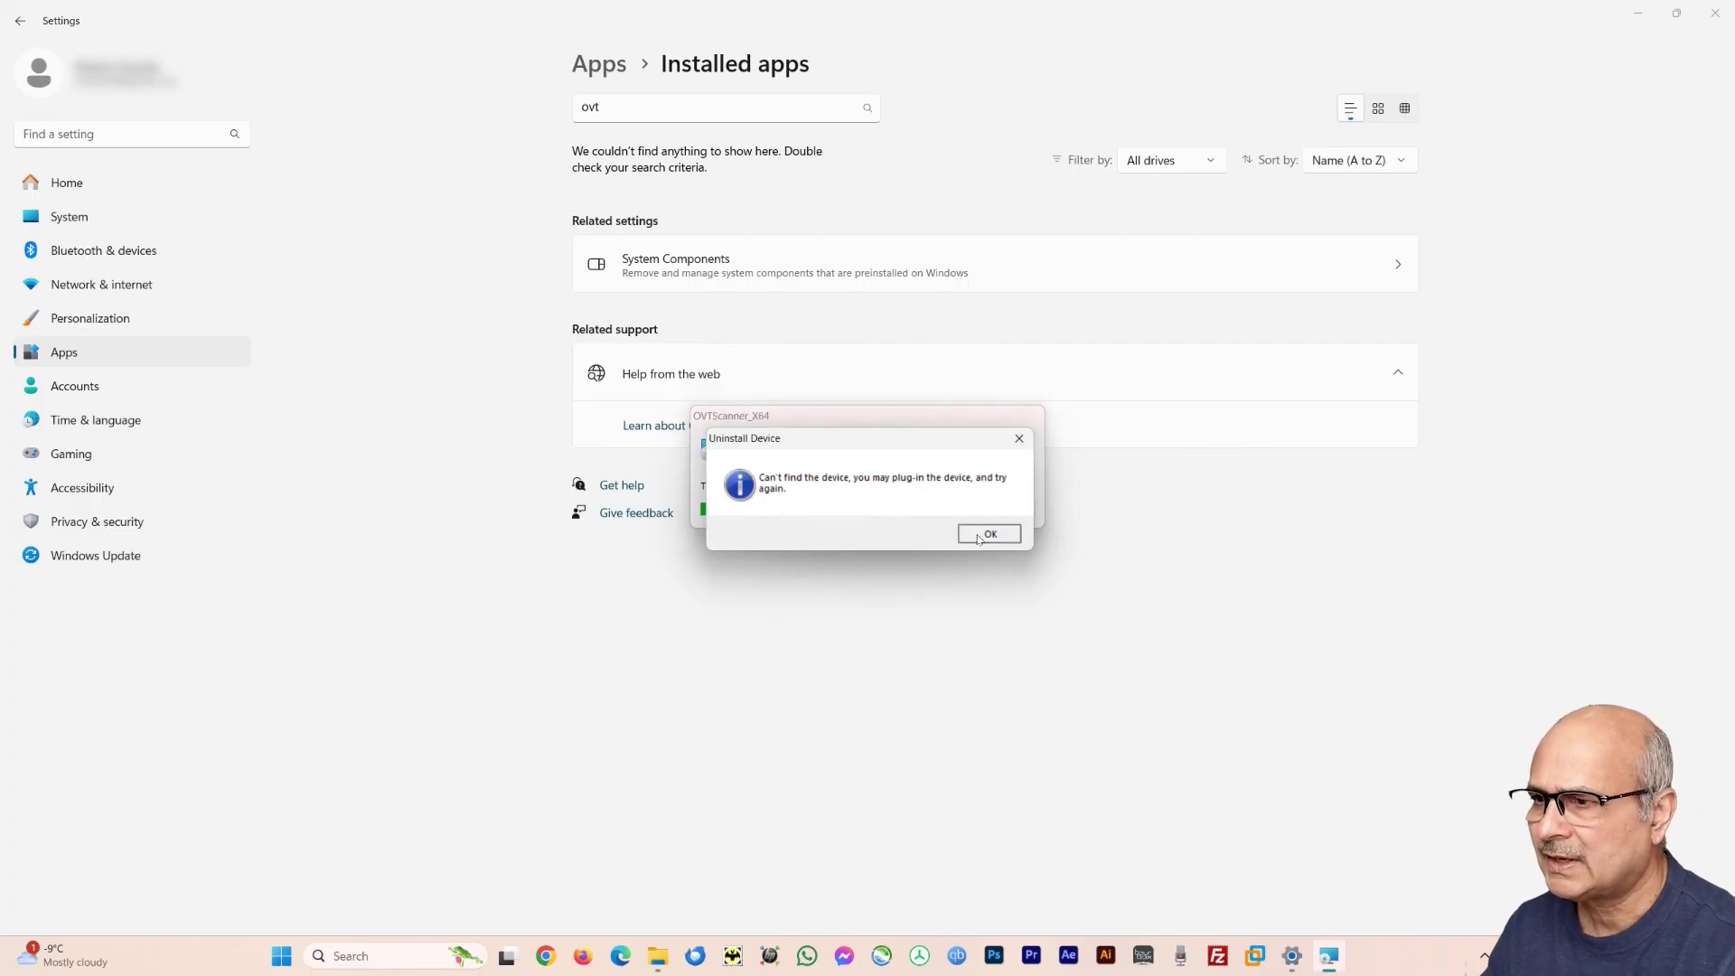
pyautogui.click(865, 107)
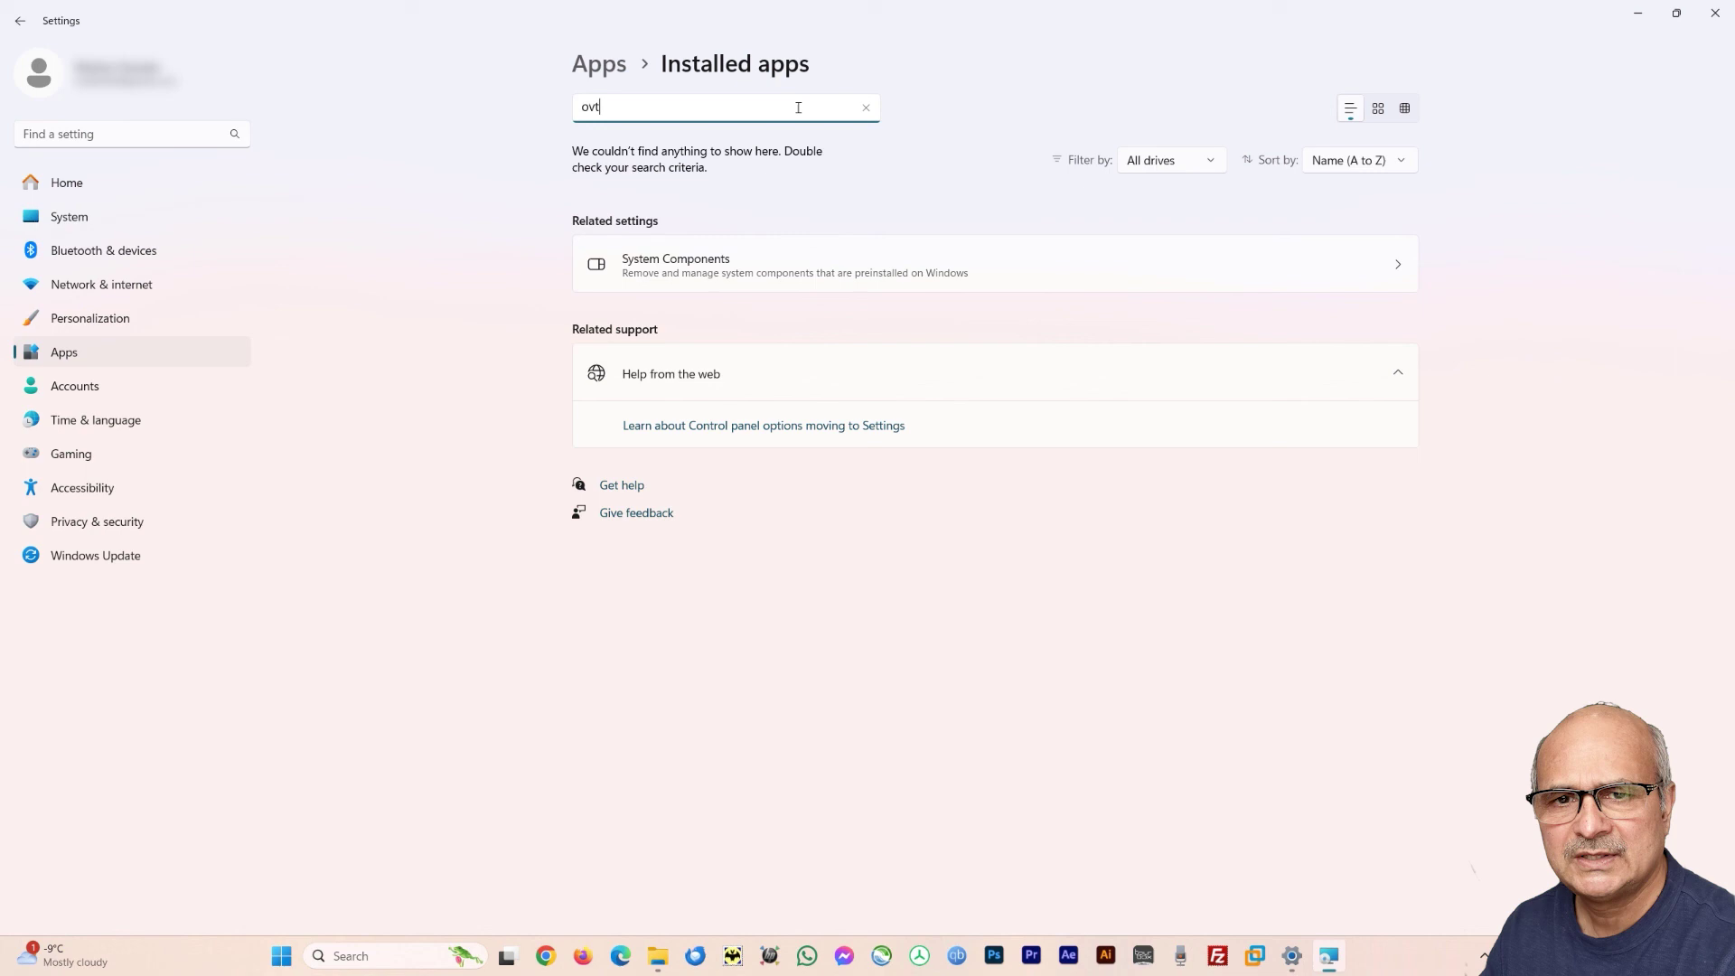
pyautogui.press('BackSpace')
pyautogui.press('BackSpace')
pyautogui.press('BackSpace')
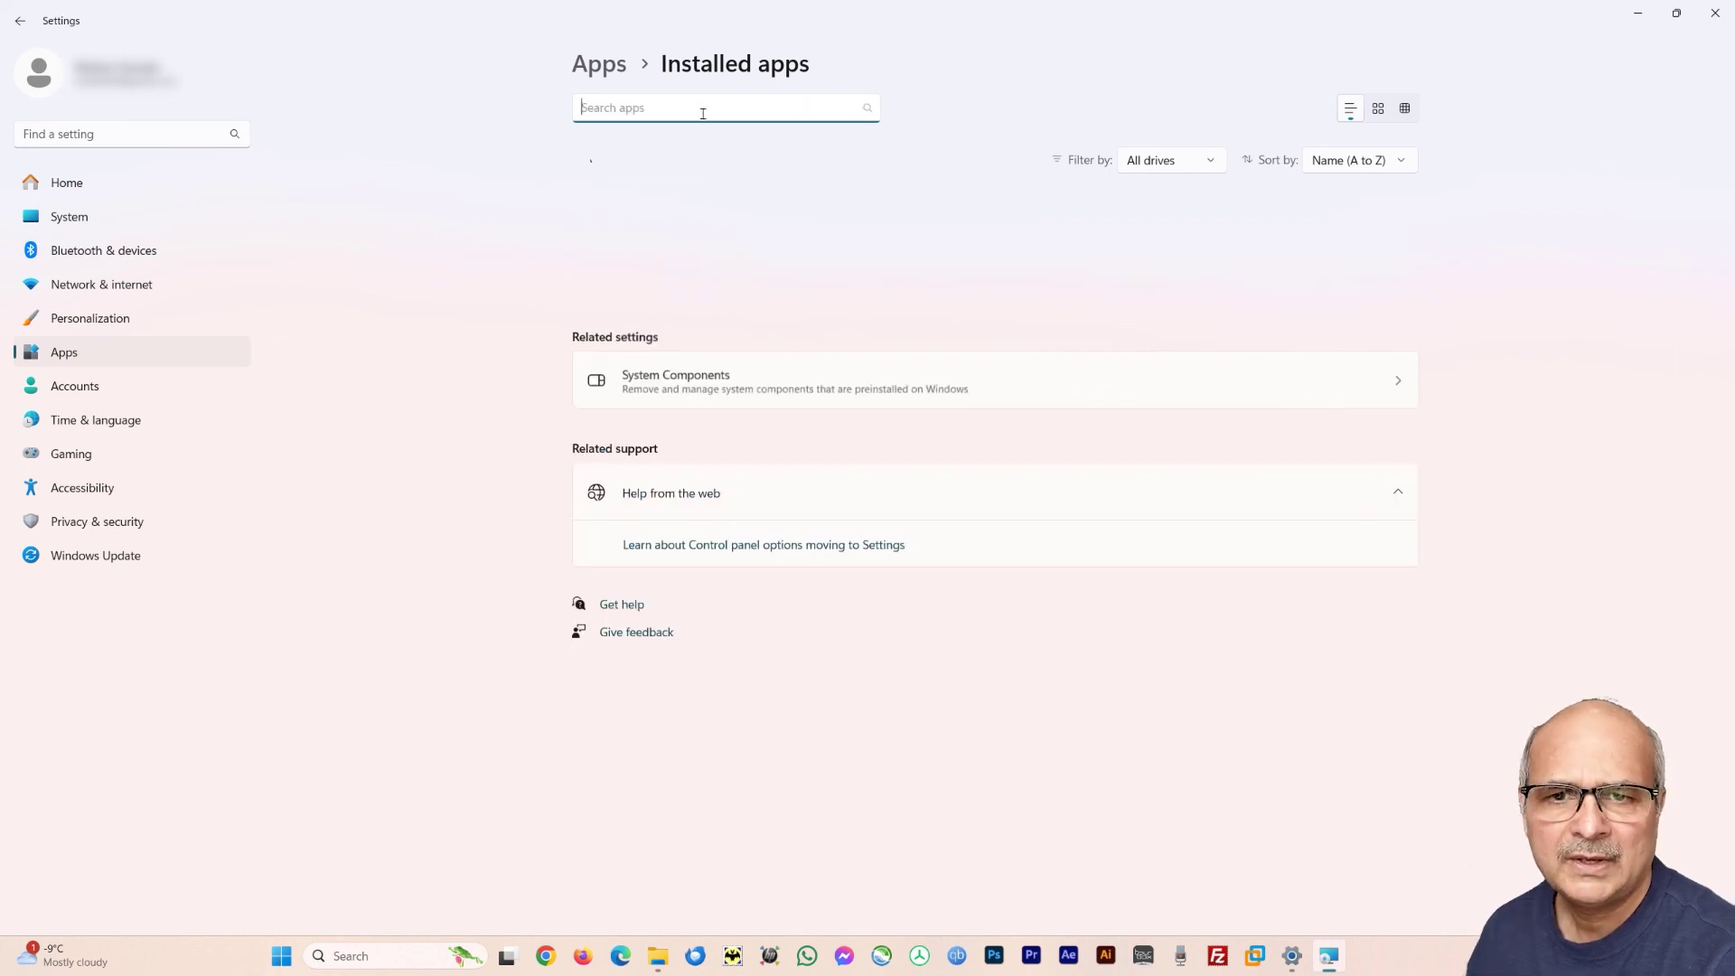